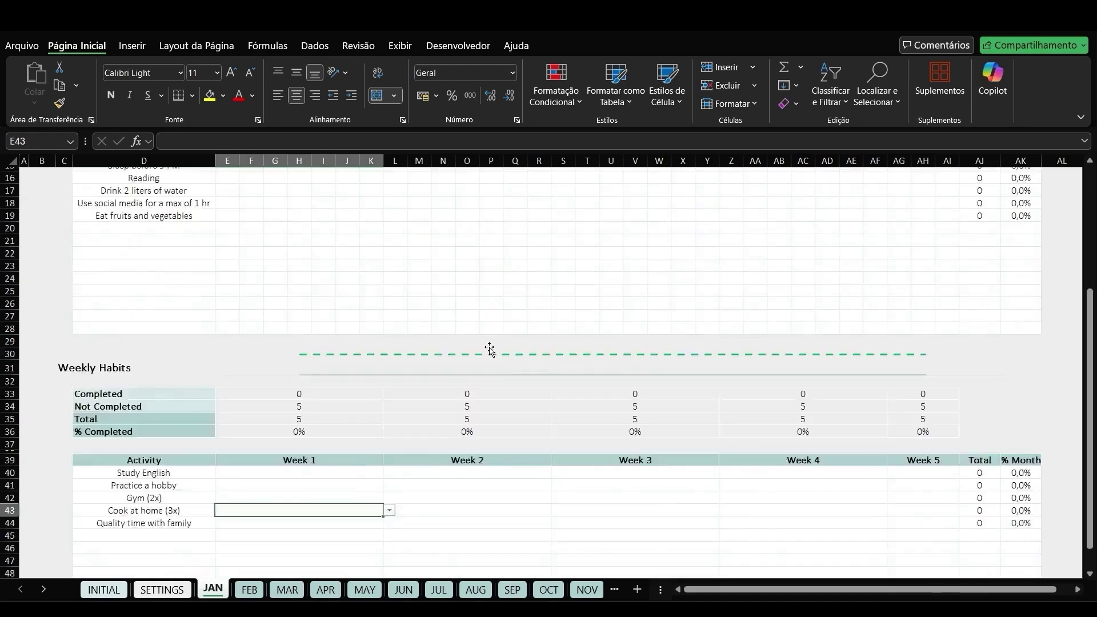
Examine the daily and weekly habit grids on the January sheet and the list of monthly sheets.
{"action": "scroll", "coordinate": [412, 330], "scroll_direction": "up", "scroll_amount": 7}
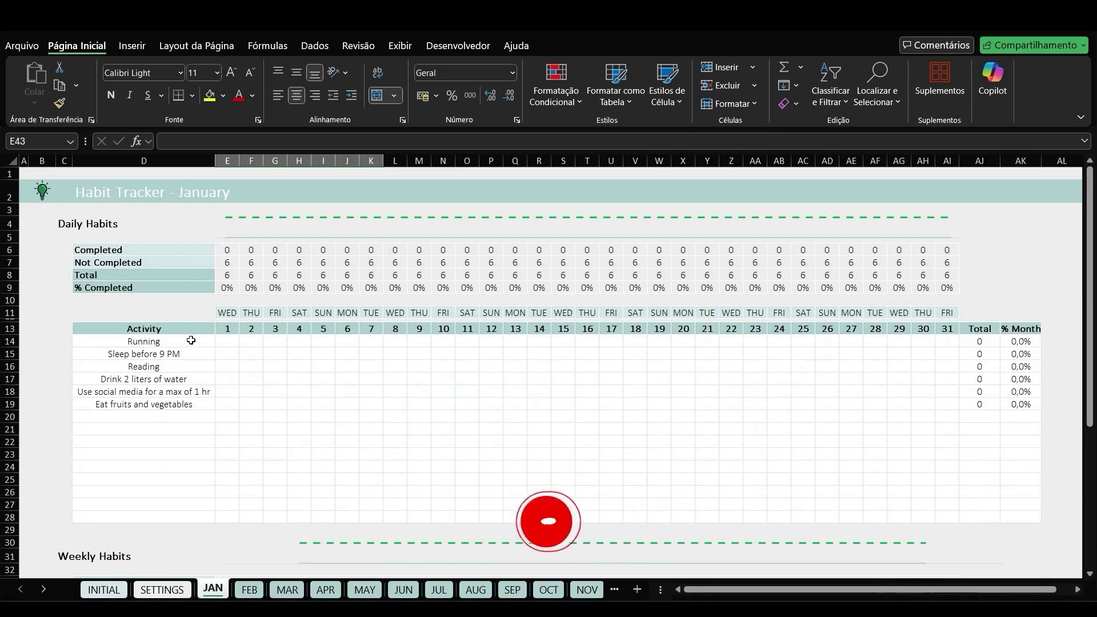
{"action": "left_click_drag", "start_coordinate": [191, 341], "coordinate": [190, 428]}
{"action": "left_click_drag", "start_coordinate": [227, 343], "coordinate": [937, 446]}
{"action": "scroll", "coordinate": [455, 419], "scroll_direction": "down", "scroll_amount": 1}
{"action": "scroll", "coordinate": [455, 420], "scroll_direction": "down", "scroll_amount": 8}
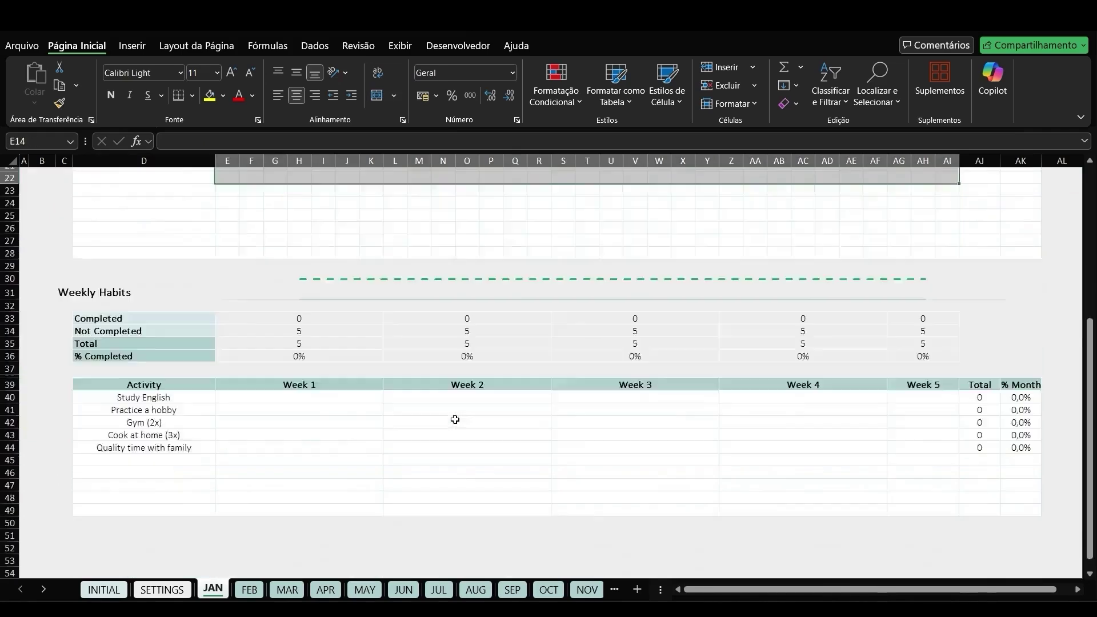
{"action": "left_click_drag", "start_coordinate": [286, 362], "coordinate": [903, 440]}
{"action": "scroll", "coordinate": [577, 453], "scroll_direction": "up", "scroll_amount": 8}
{"action": "left_click", "coordinate": [266, 441]}
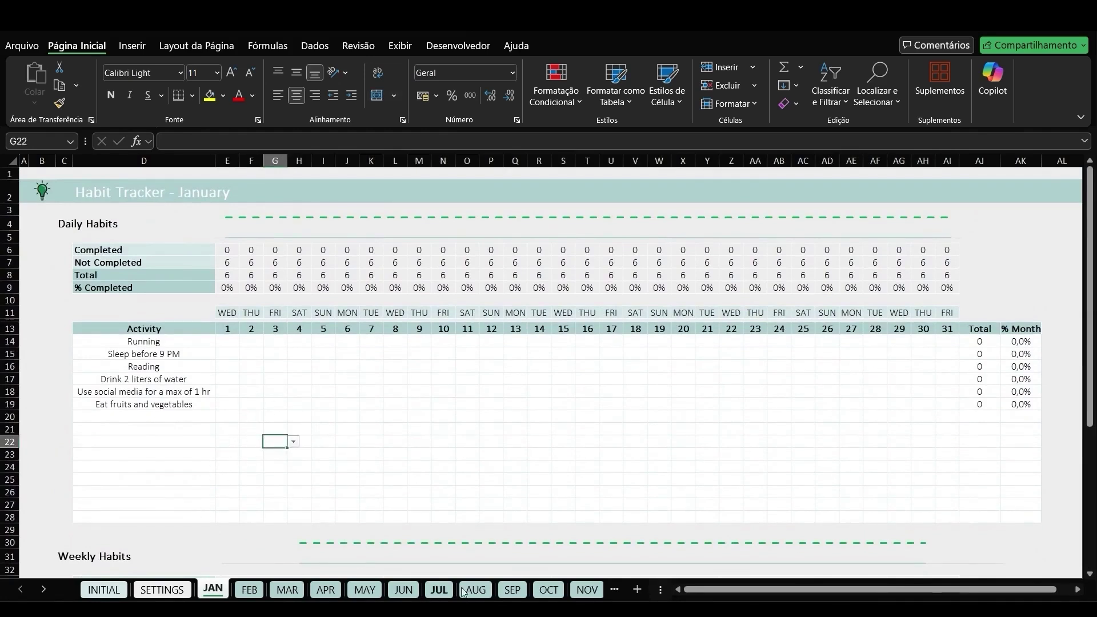
{"action": "left_click", "coordinate": [46, 591]}
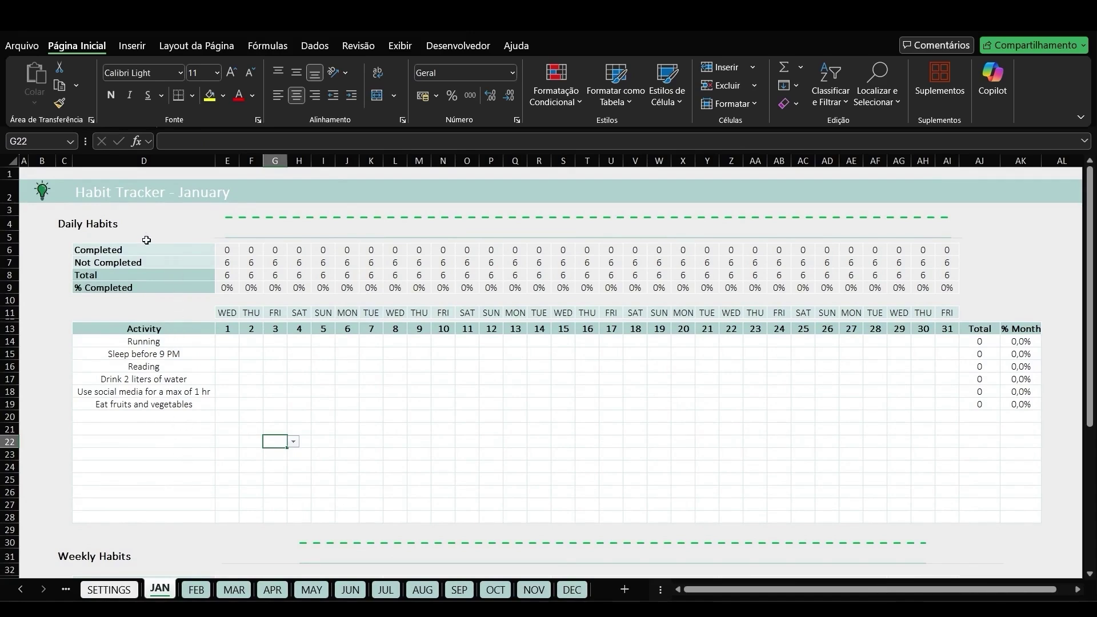
Check how the Running row meets the day 10 column in January's daily habits table.
{"action": "scroll", "coordinate": [198, 334], "scroll_direction": "down", "scroll_amount": 7}
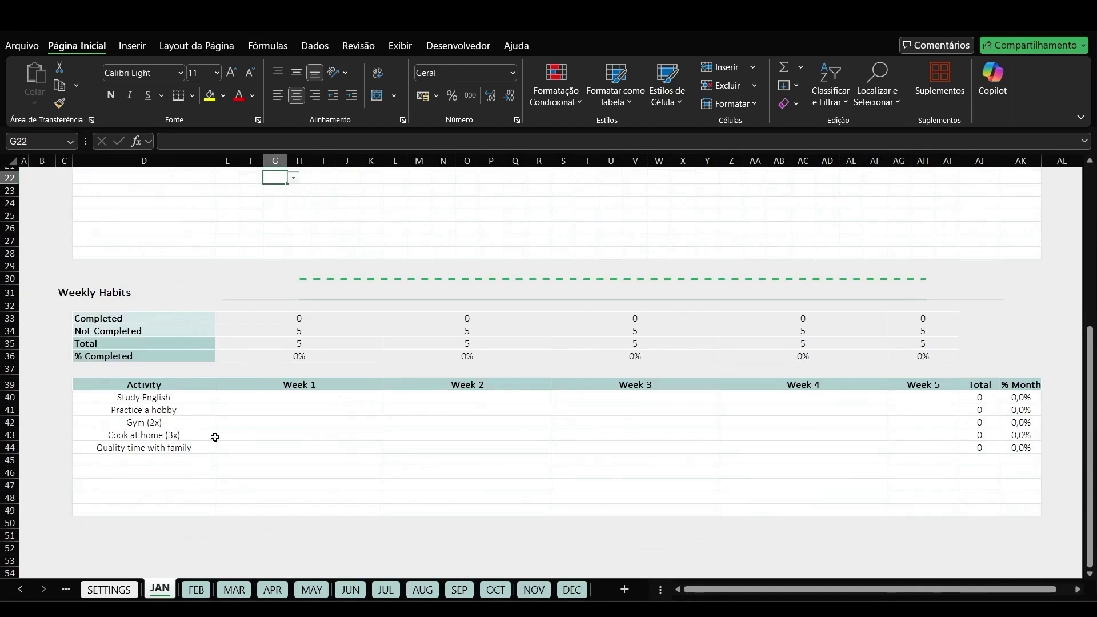
{"action": "scroll", "coordinate": [215, 394], "scroll_direction": "up", "scroll_amount": 6}
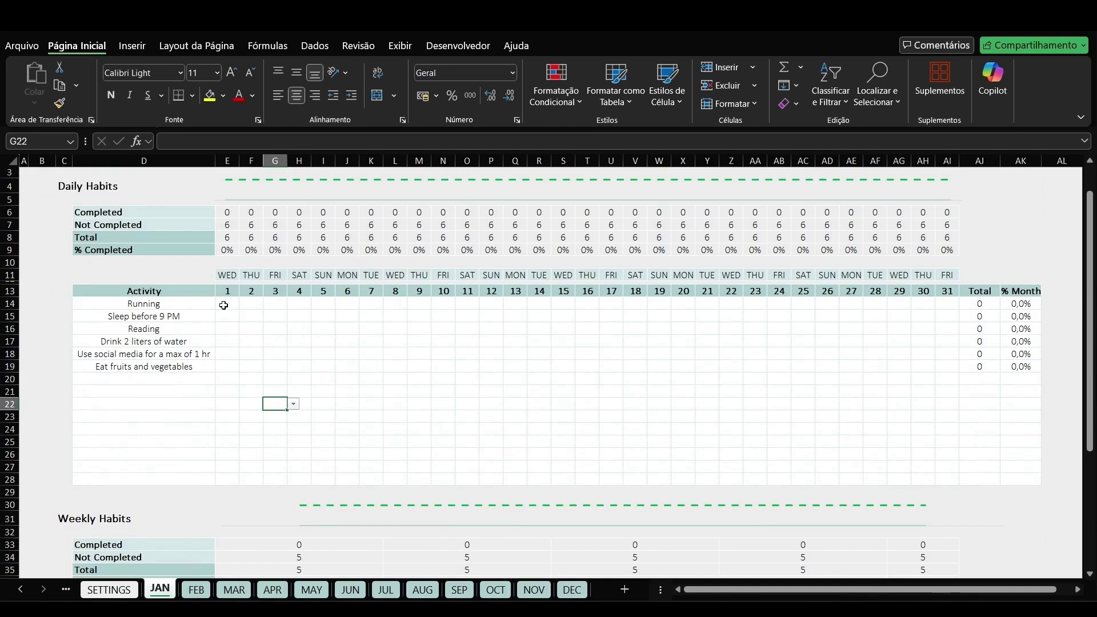
{"action": "left_click_drag", "start_coordinate": [190, 304], "coordinate": [215, 305]}
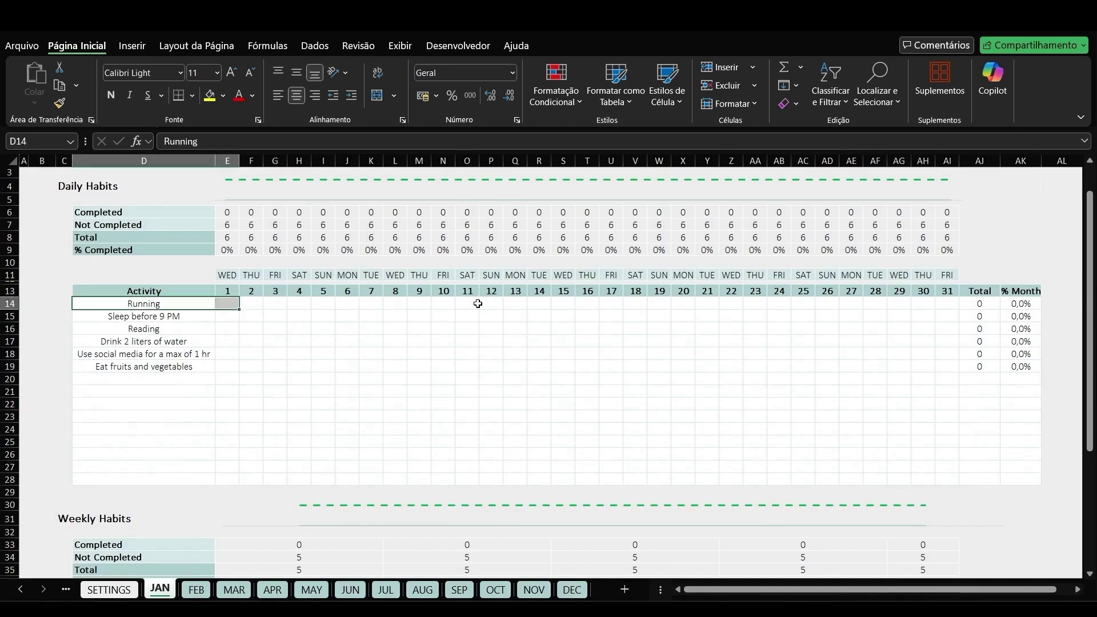
{"action": "mouse_move", "coordinate": [440, 290]}
{"action": "left_mouse_down"}
{"action": "mouse_move", "coordinate": [441, 312]}
{"action": "mouse_move", "coordinate": [441, 291]}
{"action": "left_mouse_up"}
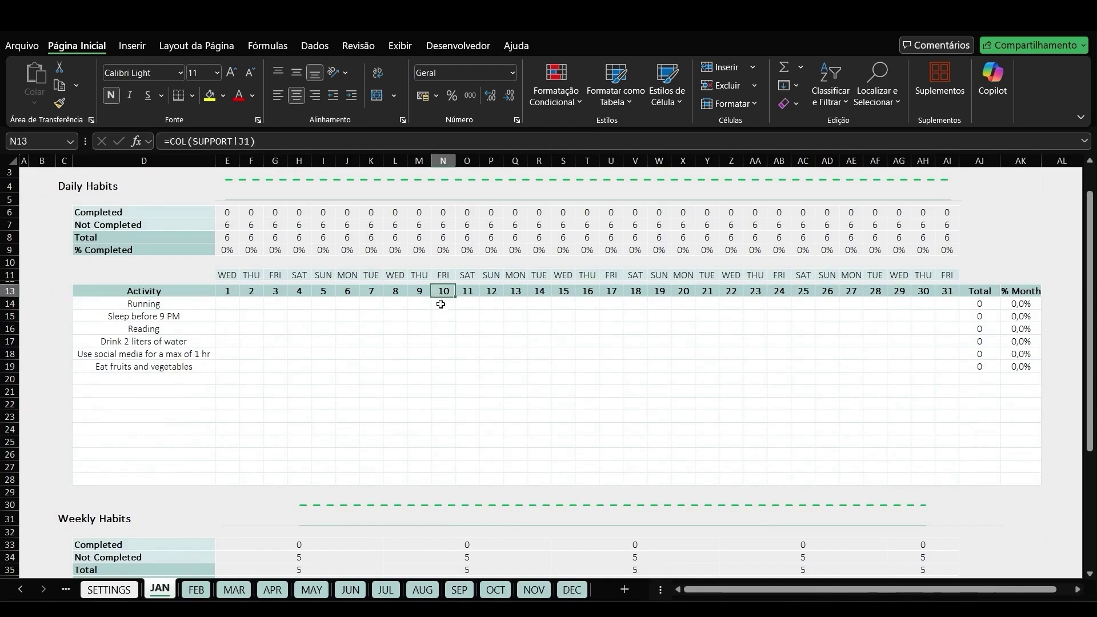
{"action": "left_click", "coordinate": [443, 304]}
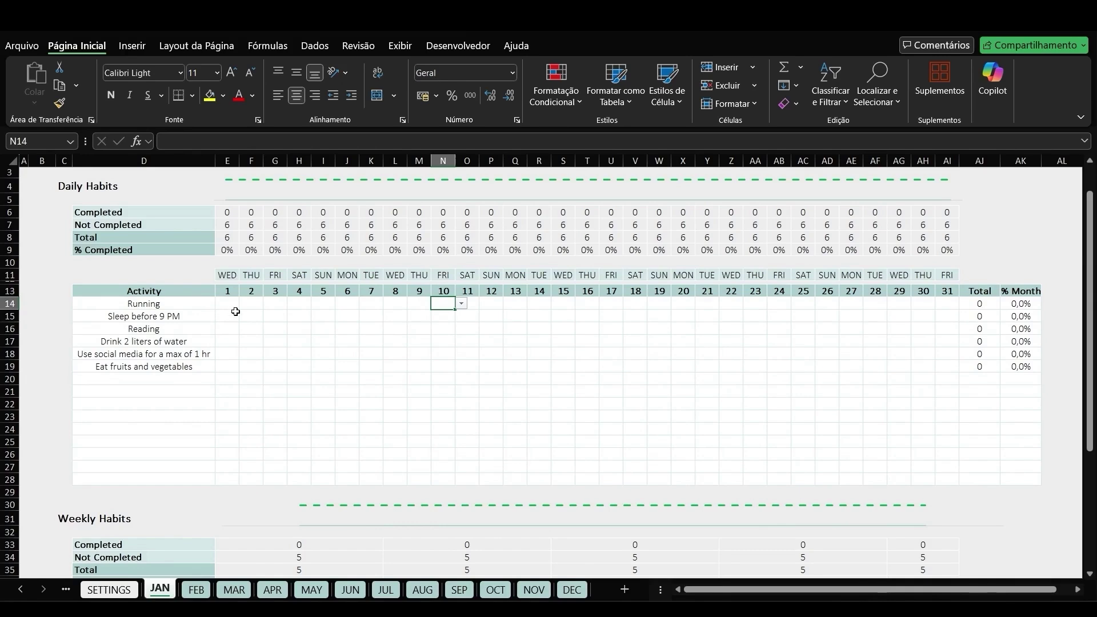
{"action": "scroll", "coordinate": [230, 308], "scroll_direction": "up", "scroll_amount": 1}
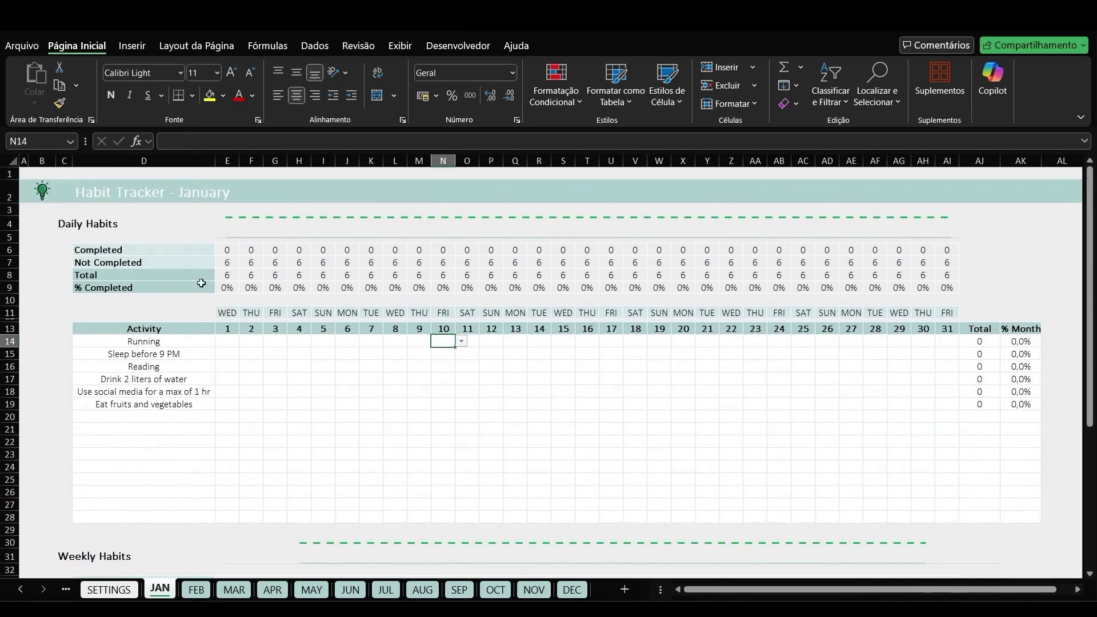
Mark Sleep before 9 PM and Drink 2 liters of water with x for January 1.
{"action": "left_click", "coordinate": [225, 355]}
{"action": "left_click", "coordinate": [246, 355]}
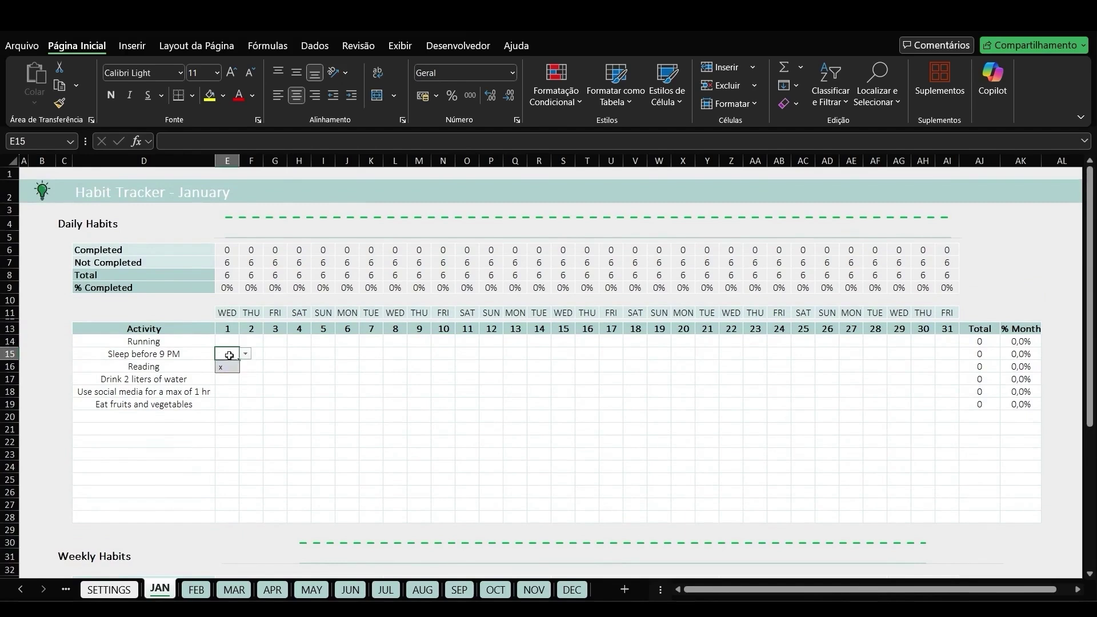
{"action": "left_click", "coordinate": [226, 366]}
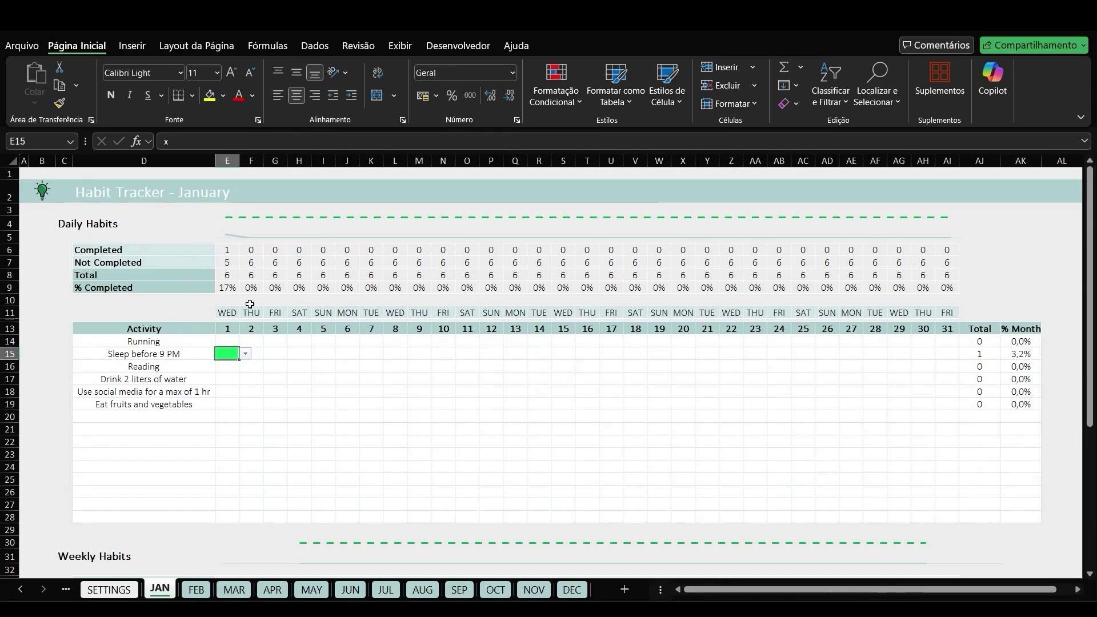
{"action": "left_click", "coordinate": [229, 377]}
{"action": "left_click", "coordinate": [245, 379]}
{"action": "left_click", "coordinate": [226, 392]}
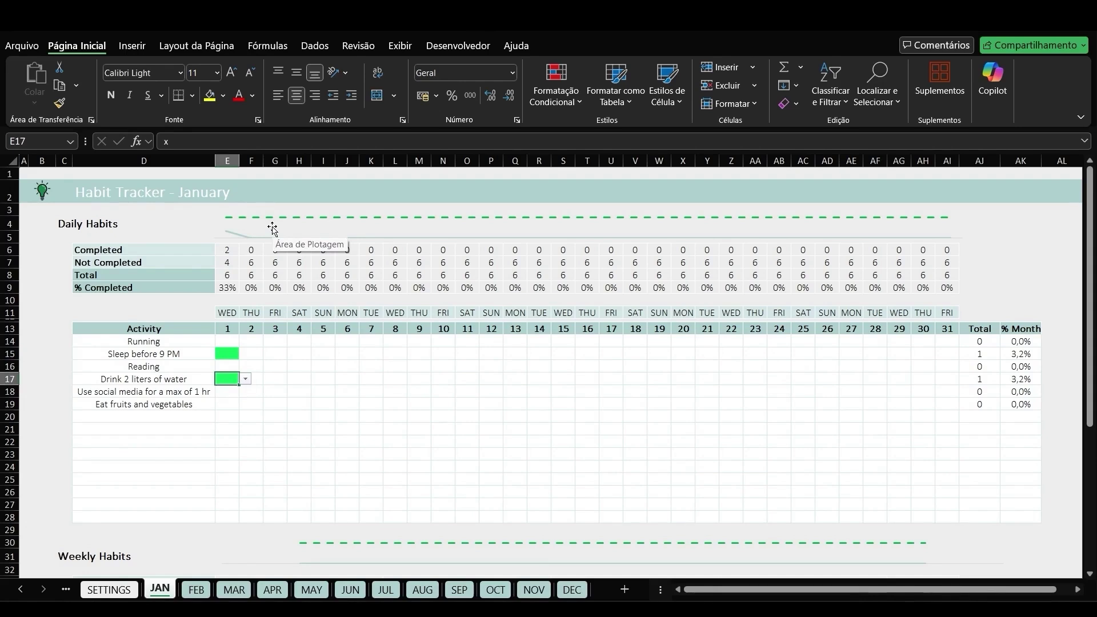
Mark Running, Reading, Use social media for a max of 1 hr and Eat fruits and vegetables with x for January 1.
{"action": "key", "text": "Up"}
{"action": "key", "text": "Up"}
{"action": "key", "text": "Up"}
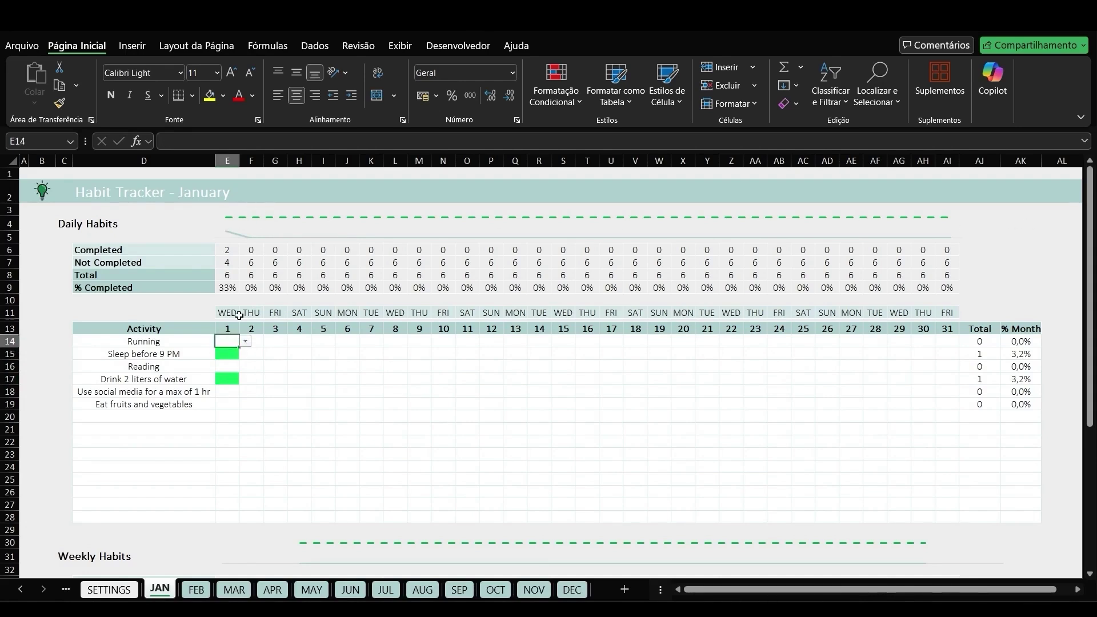
{"action": "type", "text": "x"}
{"action": "key", "text": "Return"}
{"action": "key", "text": "Down"}
{"action": "type", "text": "x"}
{"action": "key", "text": "Return"}
{"action": "key", "text": "Down"}
{"action": "type", "text": "x"}
{"action": "key", "text": "Return"}
{"action": "type", "text": "x"}
{"action": "key", "text": "ctrl+Return"}
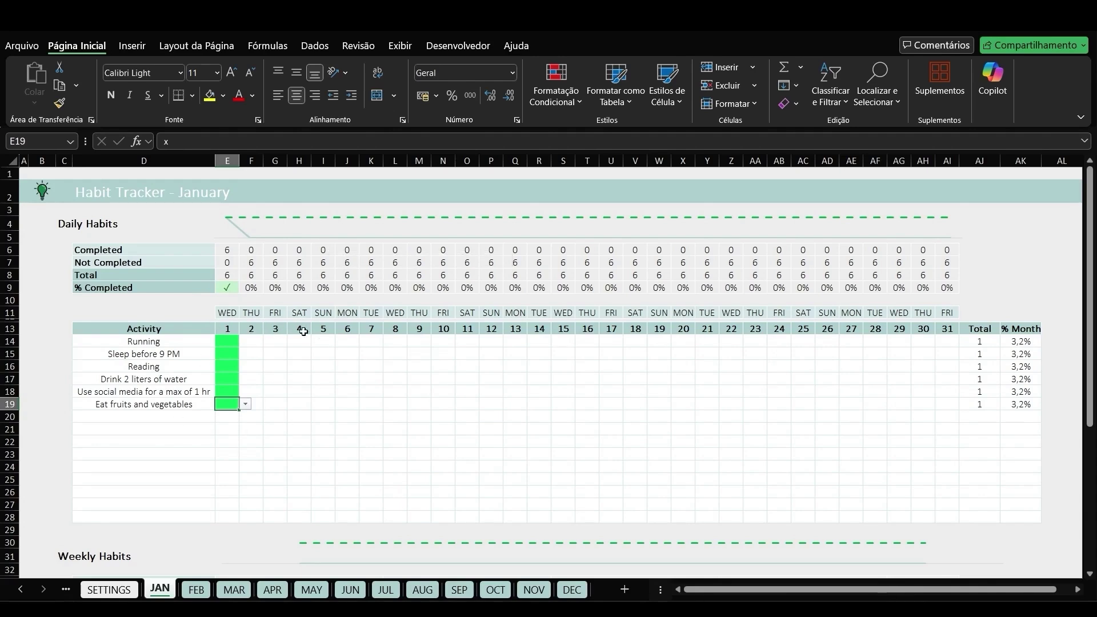
Clear the Reading mark for January 1.
{"action": "key", "text": "Up"}
{"action": "key", "text": "Up"}
{"action": "key", "text": "Up"}
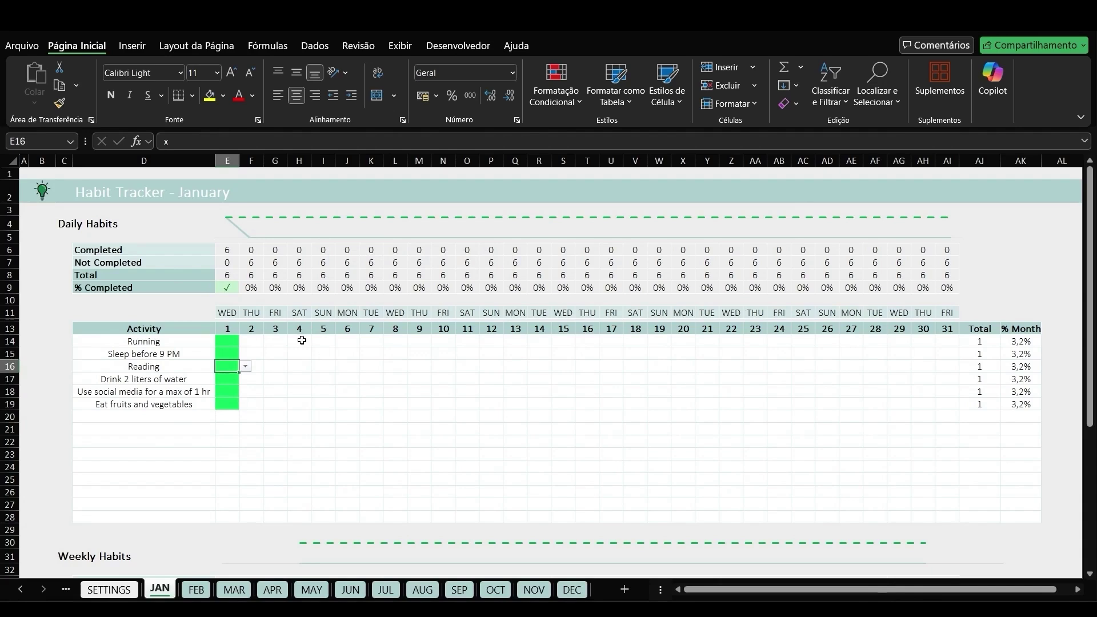
{"action": "key", "text": "Delete"}
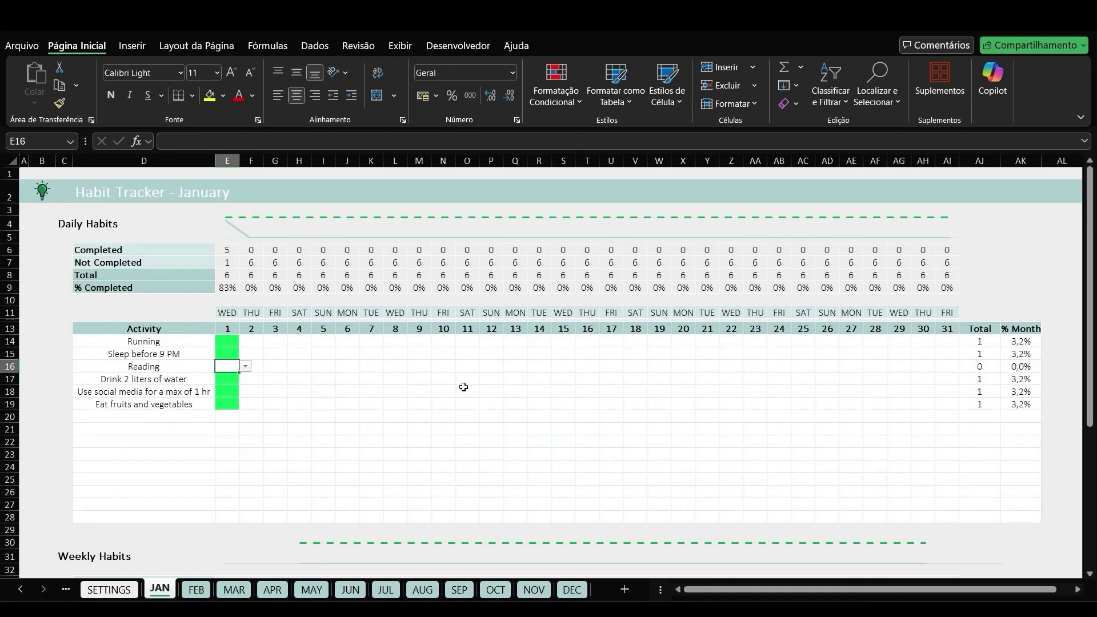
Mark Drink 2 liters of water with x for January 2.
{"action": "left_click_drag", "start_coordinate": [223, 379], "coordinate": [952, 381]}
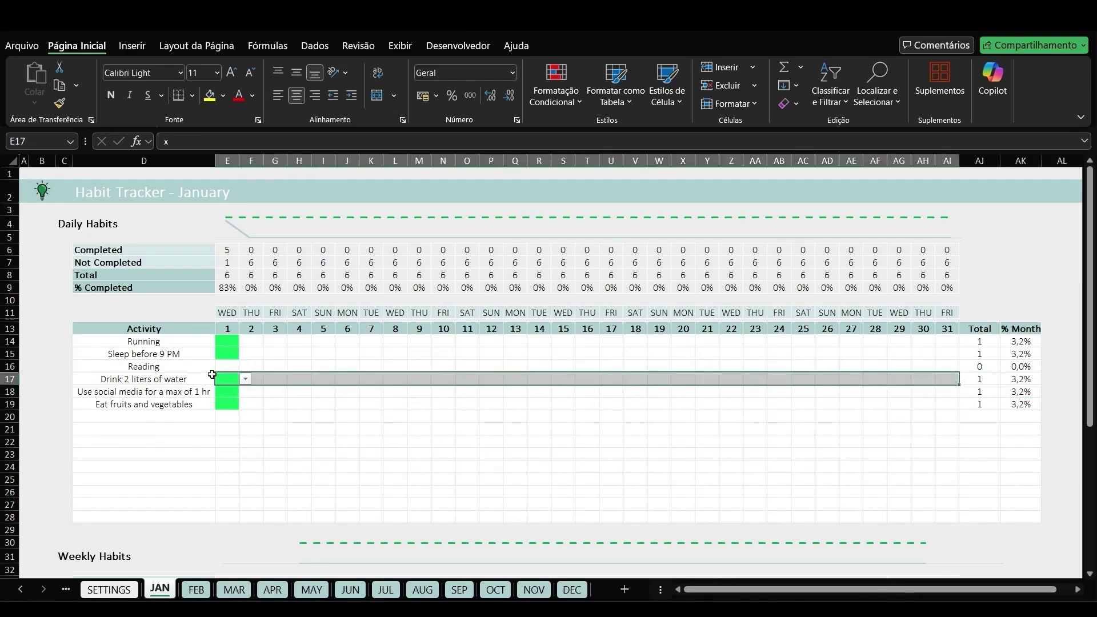
{"action": "left_click_drag", "start_coordinate": [83, 379], "coordinate": [950, 377]}
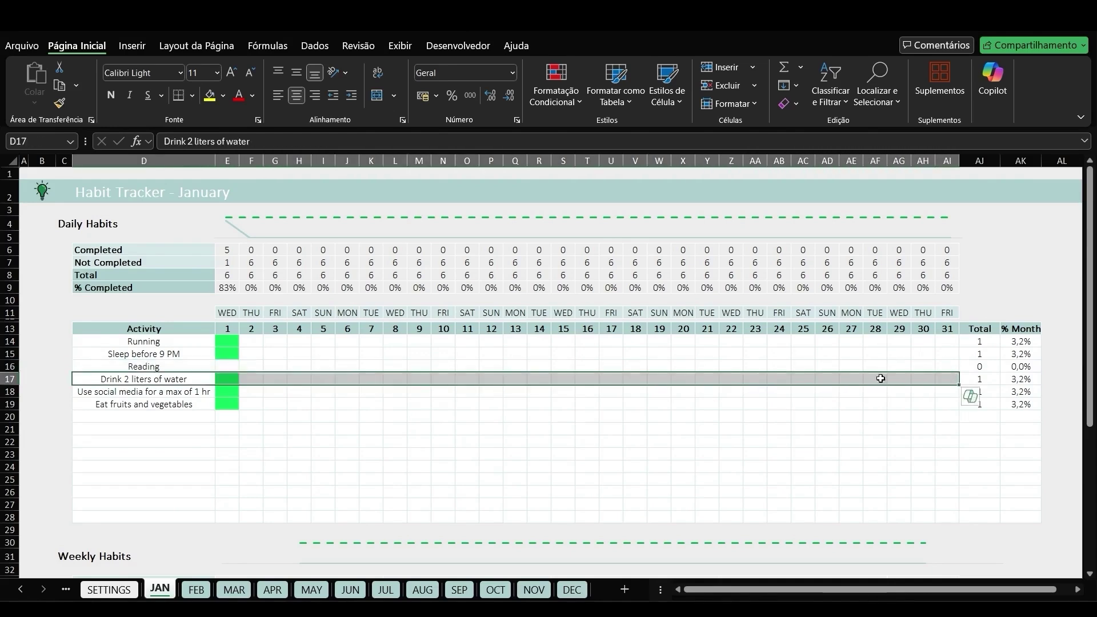
{"action": "left_click", "coordinate": [253, 379]}
{"action": "left_click", "coordinate": [270, 379]}
{"action": "left_click", "coordinate": [260, 393]}
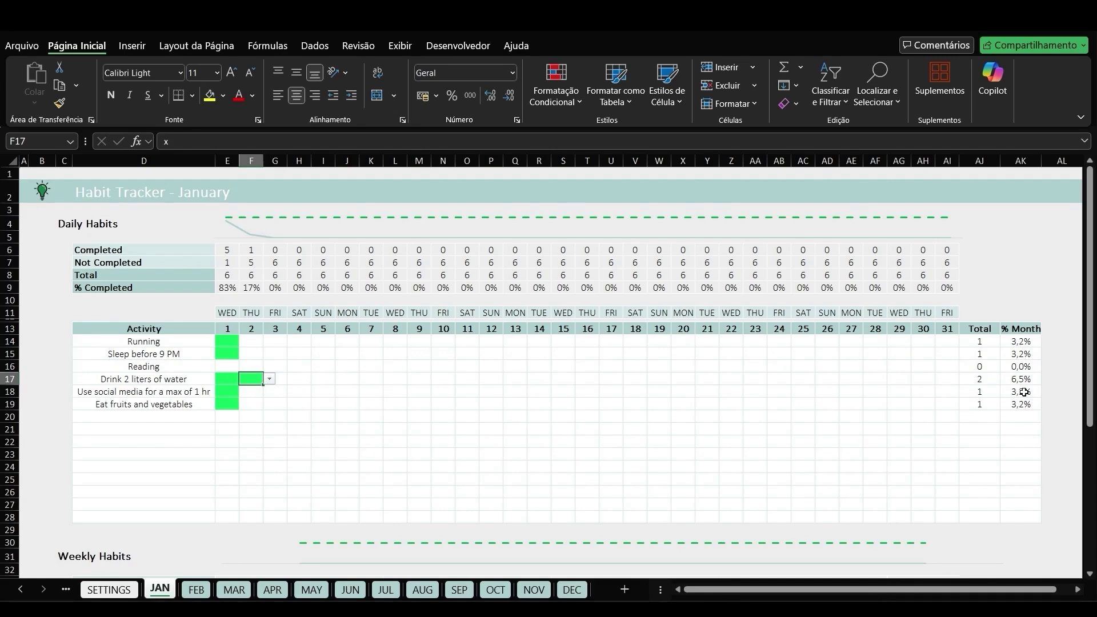
Copy the January 2 mark for Drink 2 liters of water across days 3 to 31.
{"action": "key", "text": "ctrl+c"}
{"action": "key", "text": "Right"}
{"action": "key", "text": "ctrl+shift+Right"}
{"action": "key", "text": "shift+Left"}
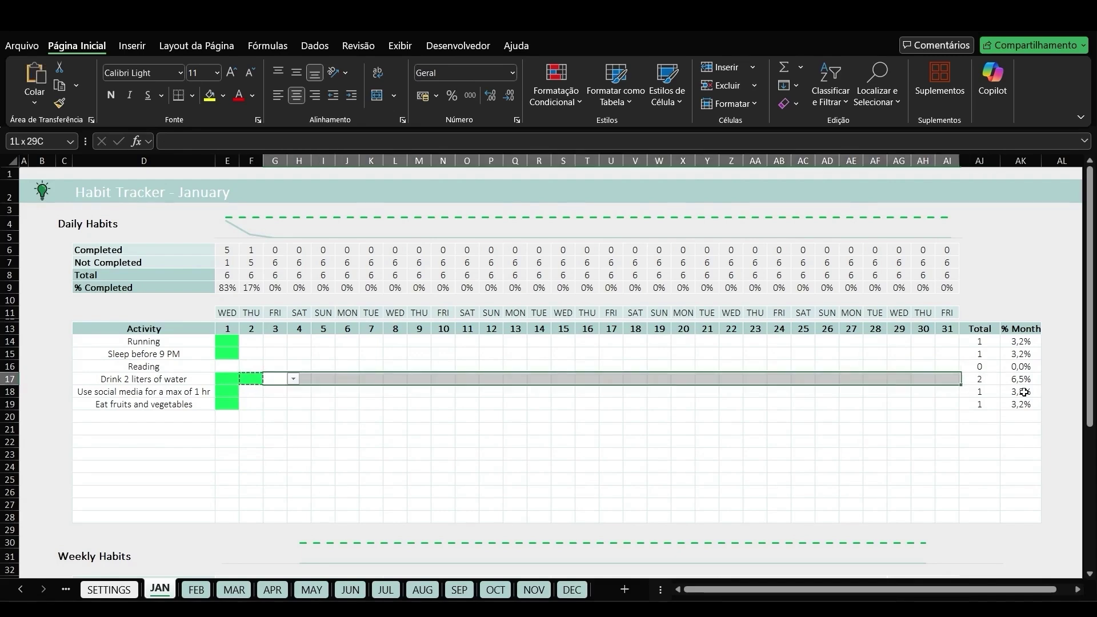
{"action": "key", "text": "ctrl+v"}
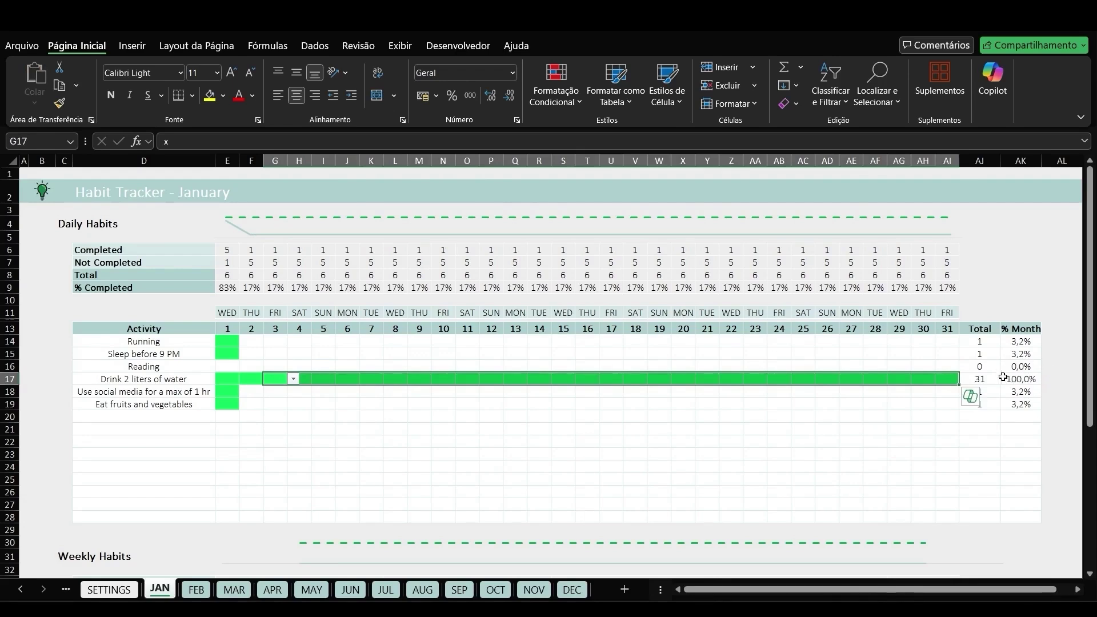
{"action": "left_click", "coordinate": [585, 382]}
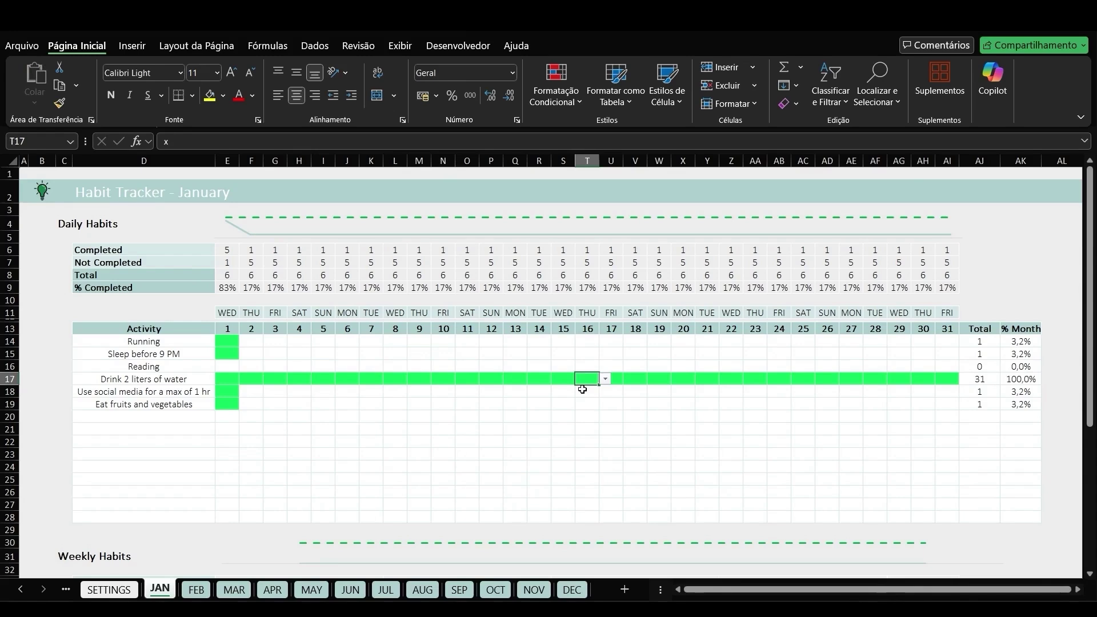
Mark Gym (2x) with x for Week 1 in the weekly habits table.
{"action": "scroll", "coordinate": [582, 389], "scroll_direction": "down", "scroll_amount": 5}
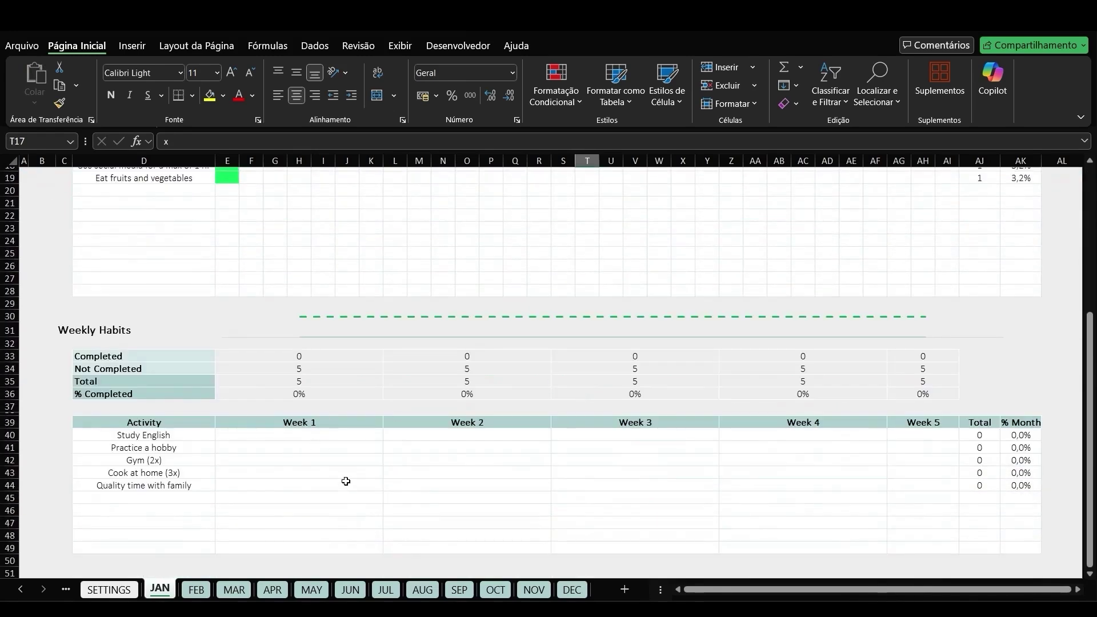
{"action": "scroll", "coordinate": [345, 480], "scroll_direction": "up", "scroll_amount": 4}
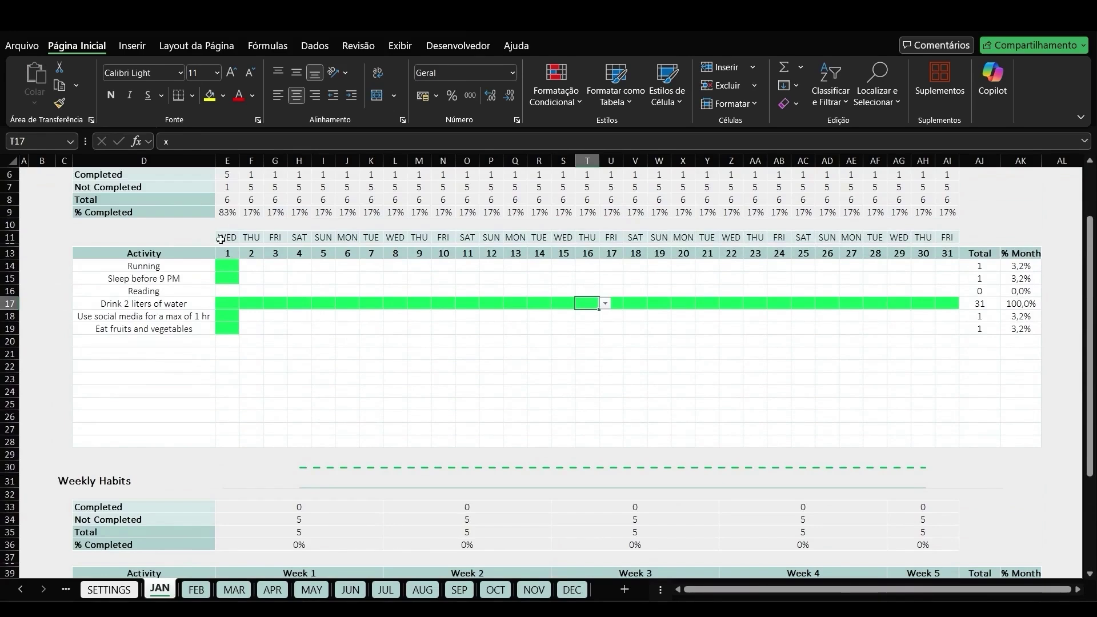
{"action": "scroll", "coordinate": [221, 240], "scroll_direction": "down", "scroll_amount": 5}
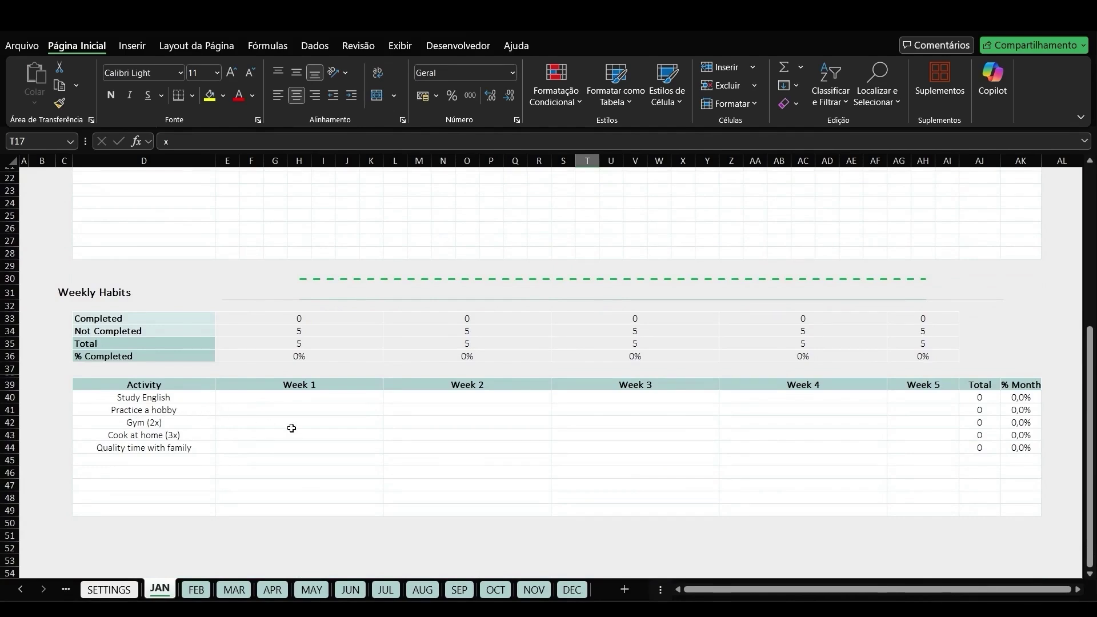
{"action": "left_click", "coordinate": [329, 421]}
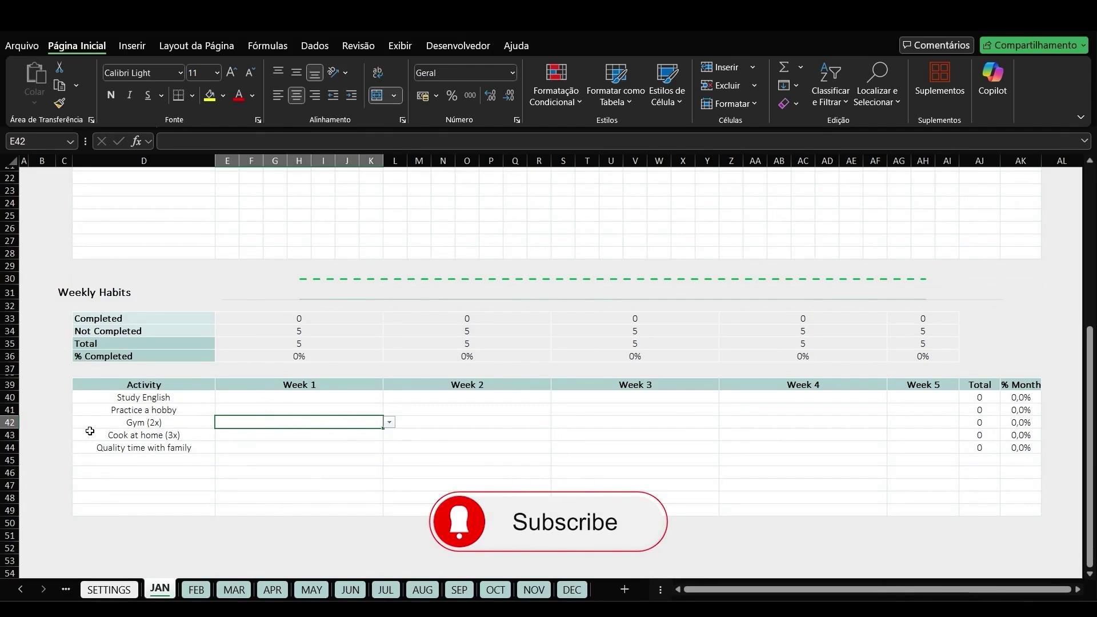
{"action": "left_click", "coordinate": [389, 422]}
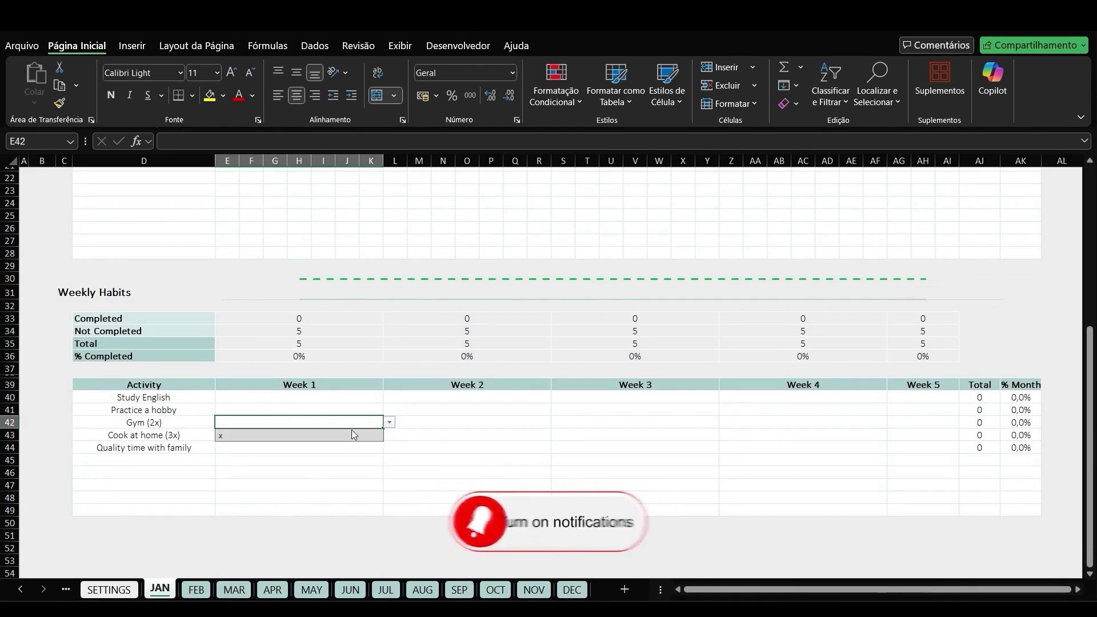
{"action": "left_click", "coordinate": [352, 433]}
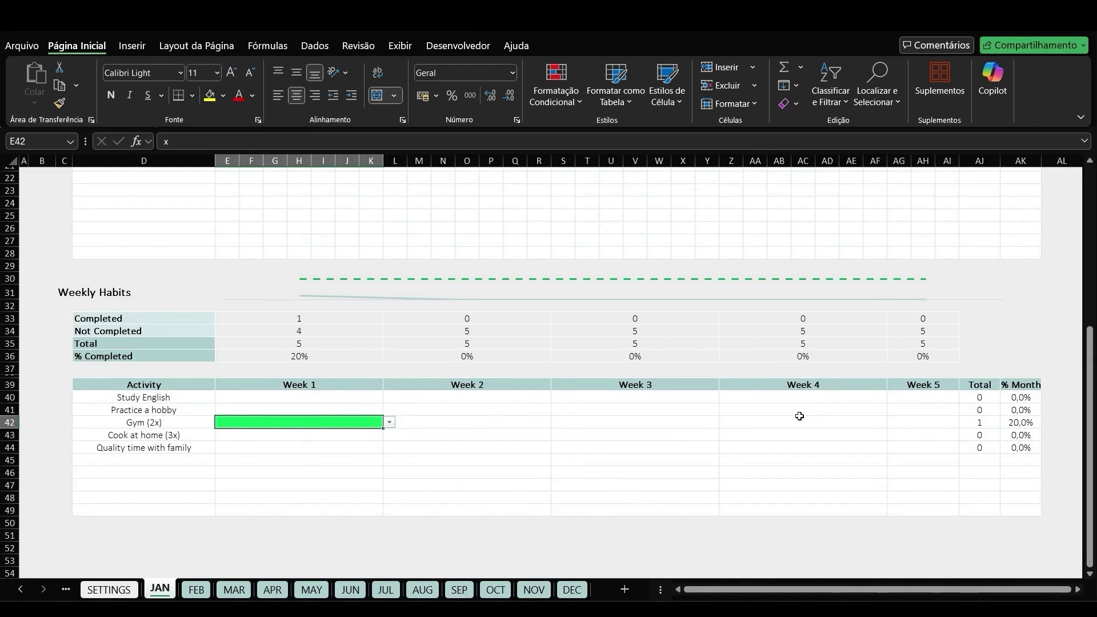
{"action": "key", "text": "Right"}
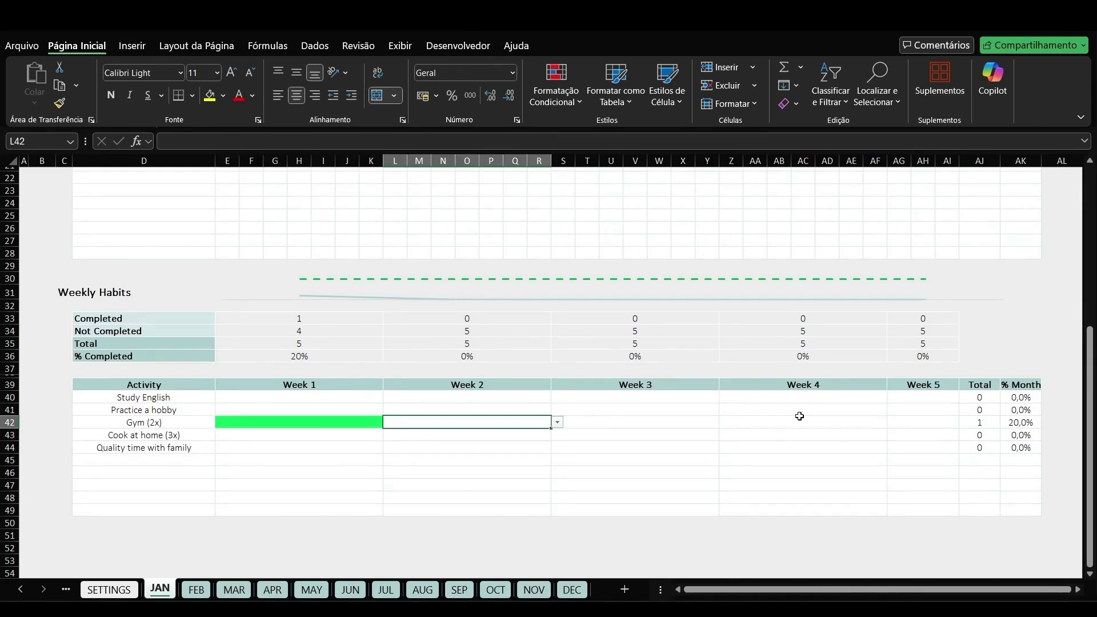
Review January's daily and weekly completion summaries, view the spreadsheet year on the SETTINGS sheet, and return to the JAN sheet.
{"action": "scroll", "coordinate": [800, 417], "scroll_direction": "up", "scroll_amount": 5}
{"action": "scroll", "coordinate": [366, 215], "scroll_direction": "up", "scroll_amount": 2}
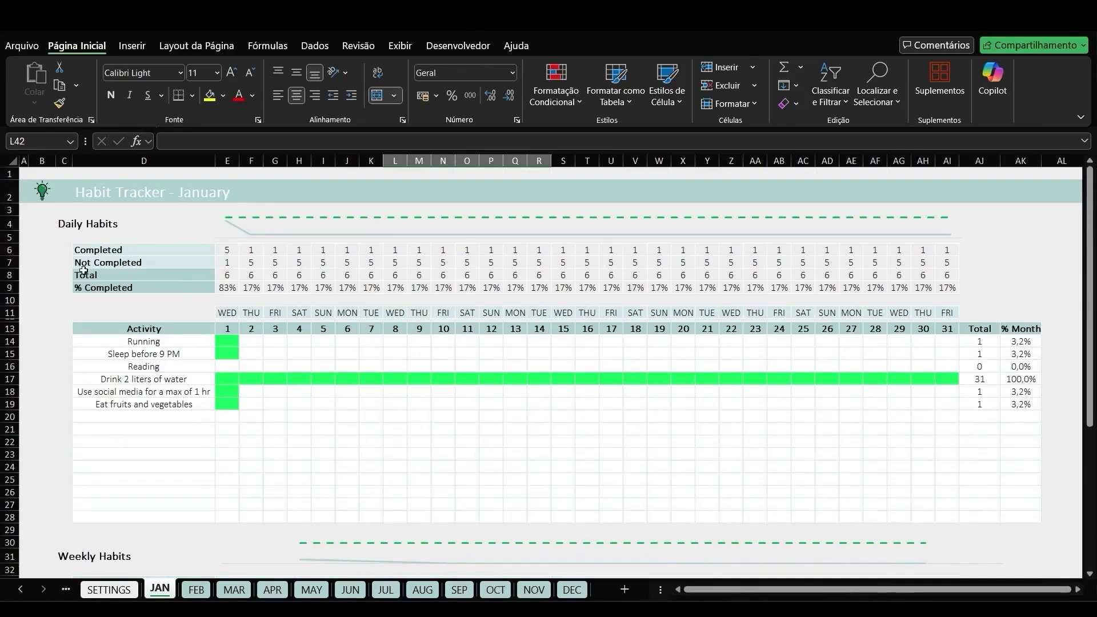
{"action": "scroll", "coordinate": [354, 295], "scroll_direction": "down", "scroll_amount": 8}
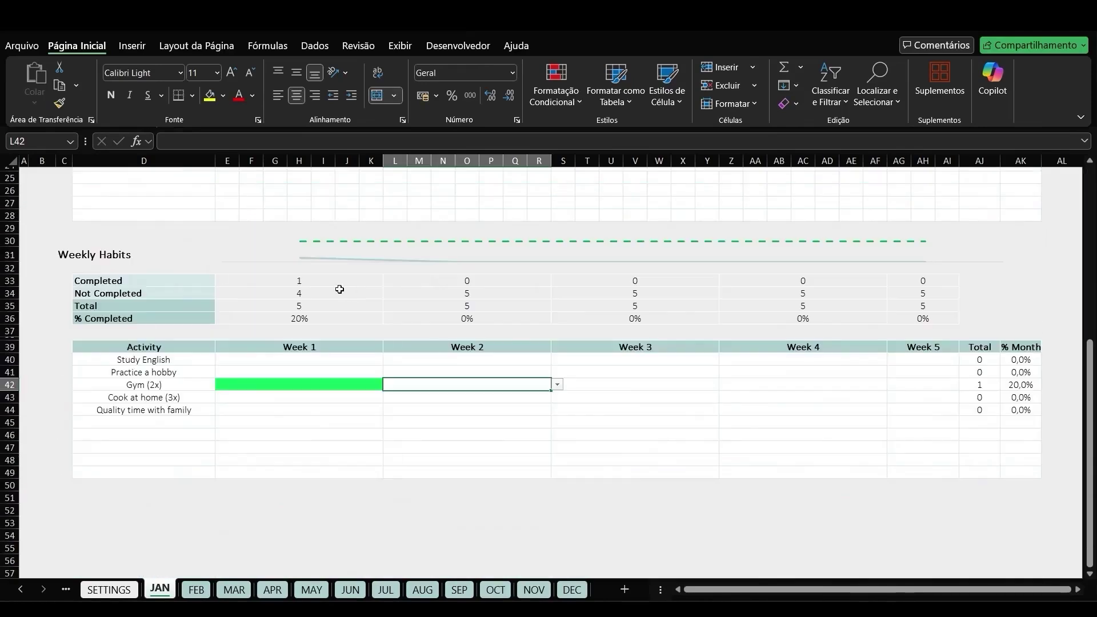
{"action": "scroll", "coordinate": [340, 290], "scroll_direction": "up", "scroll_amount": 8}
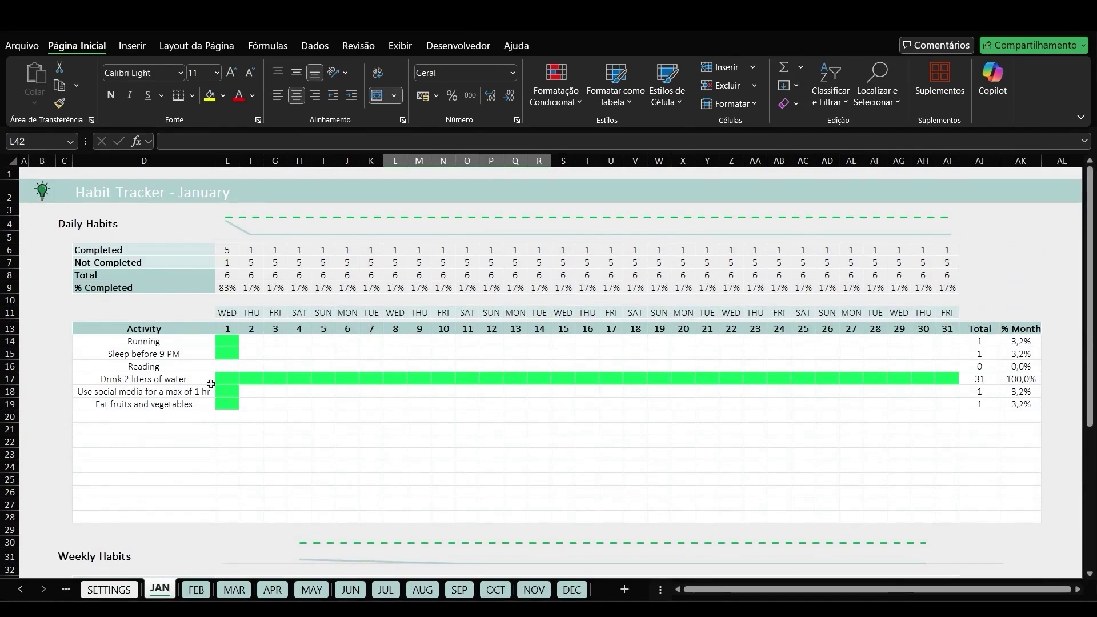
{"action": "left_click", "coordinate": [121, 593]}
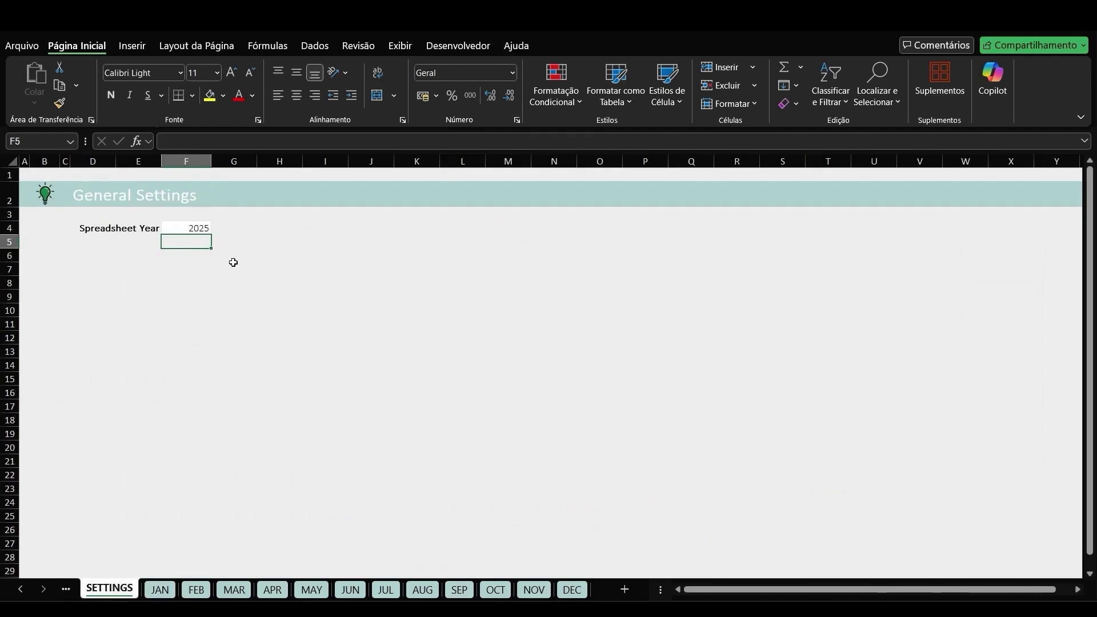
{"action": "left_click", "coordinate": [160, 590]}
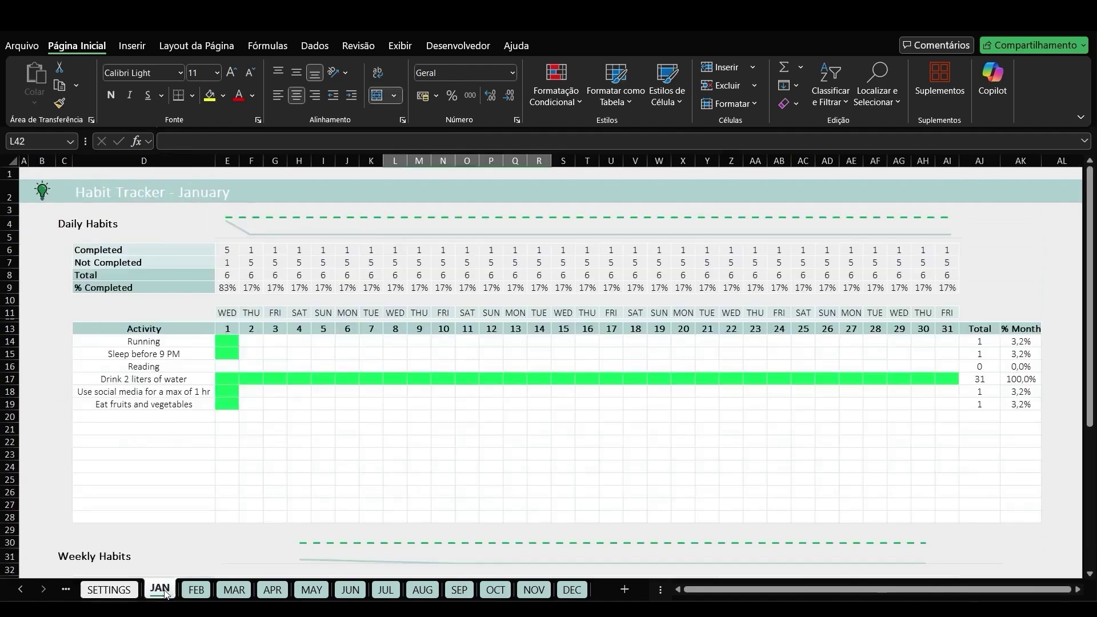
Examine the day headings for January 1 to 31 and the spreadsheet year they depend on in the SETTINGS sheet.
{"action": "left_click_drag", "start_coordinate": [227, 330], "coordinate": [979, 329]}
{"action": "left_click", "coordinate": [983, 310]}
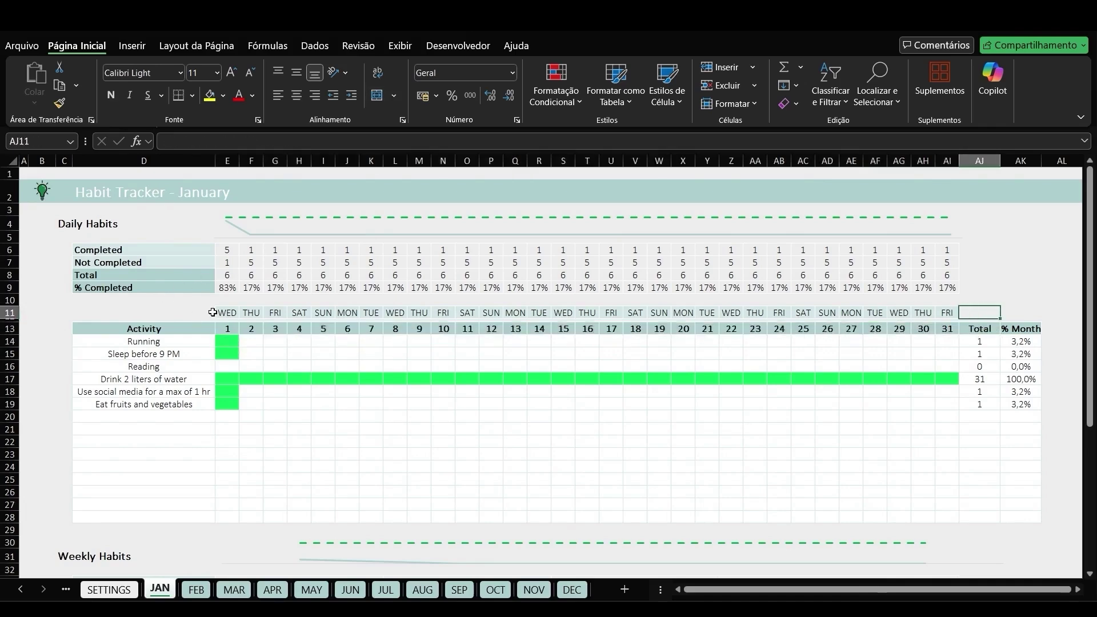
{"action": "left_click", "coordinate": [109, 589]}
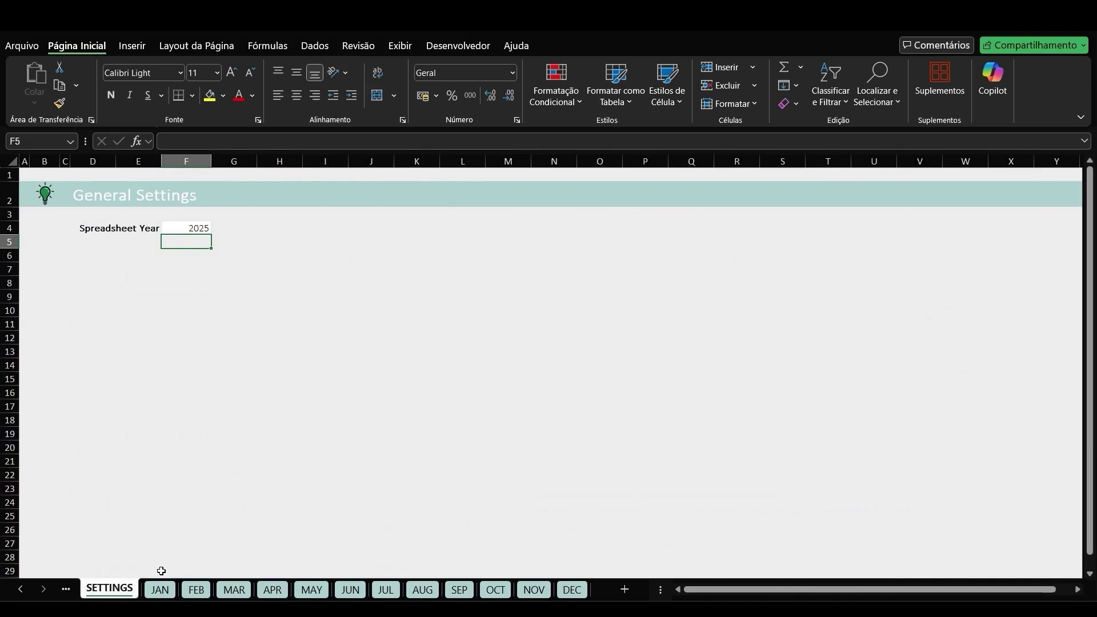
{"action": "left_click", "coordinate": [159, 589]}
{"action": "left_click", "coordinate": [227, 330]}
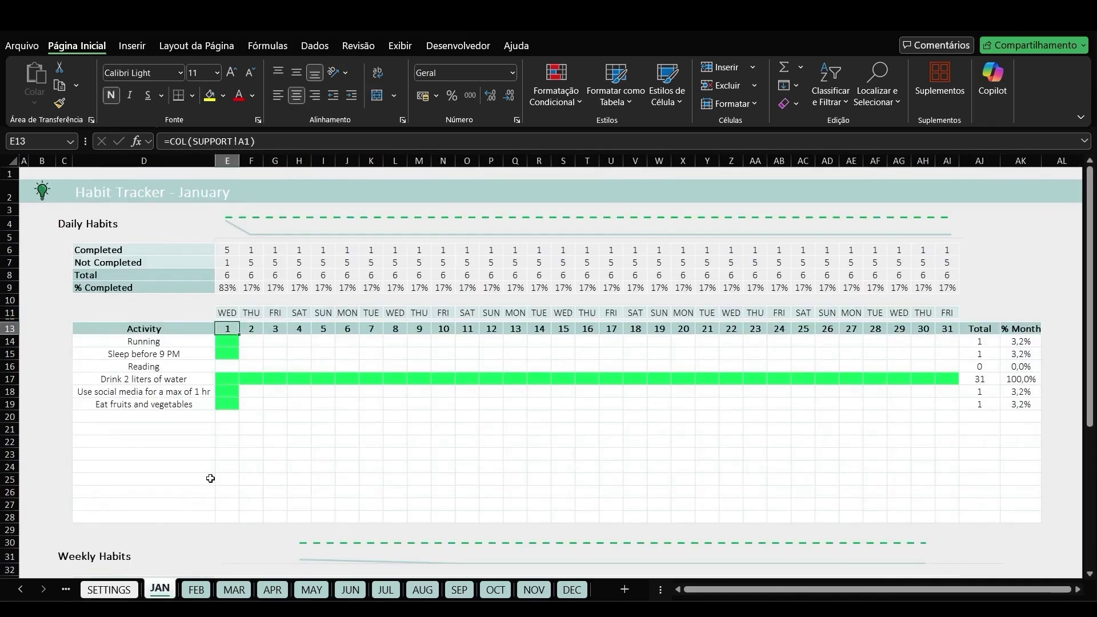
{"action": "left_click", "coordinate": [208, 343]}
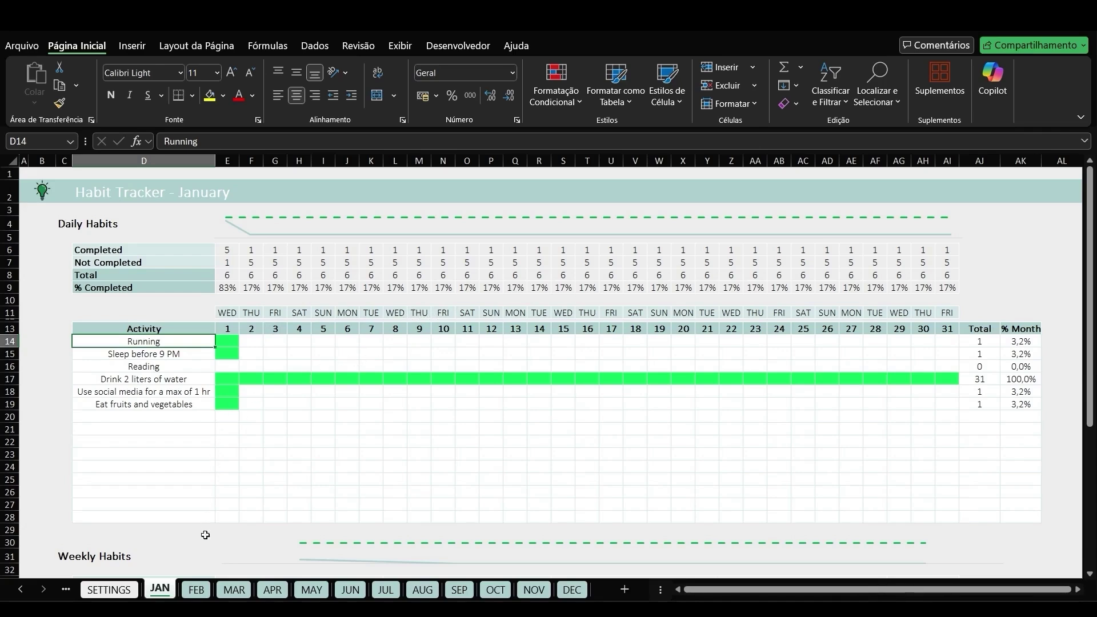
Review the day headings and daily habits tables on the FEB, MAR, APR and MAY sheets.
{"action": "left_click", "coordinate": [195, 589]}
{"action": "left_click", "coordinate": [155, 313]}
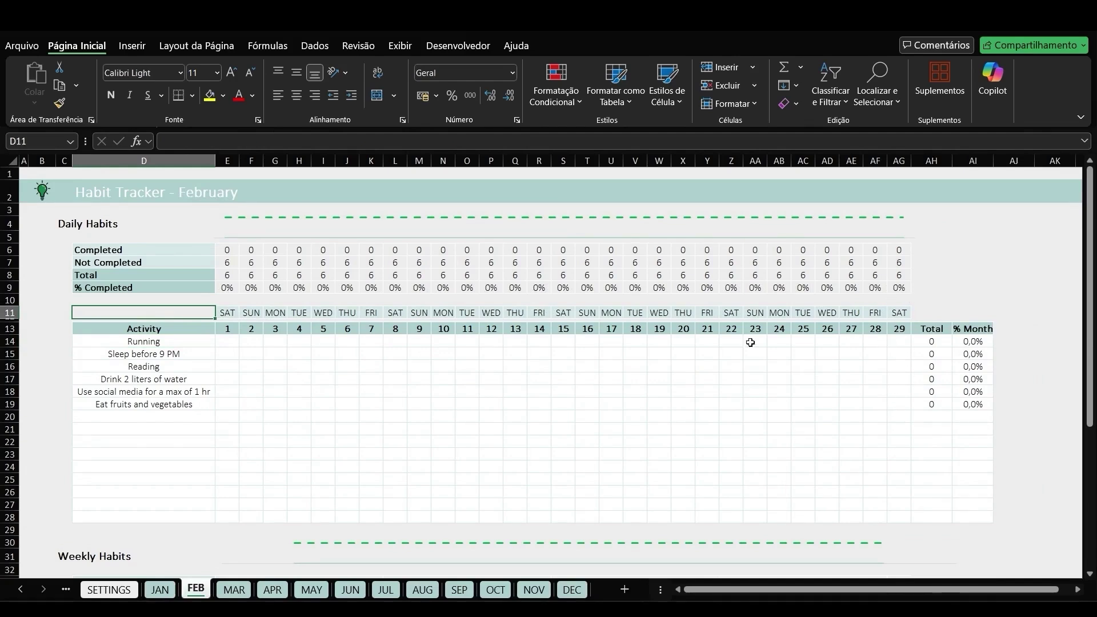
{"action": "left_click", "coordinate": [229, 591]}
{"action": "left_click", "coordinate": [299, 429]}
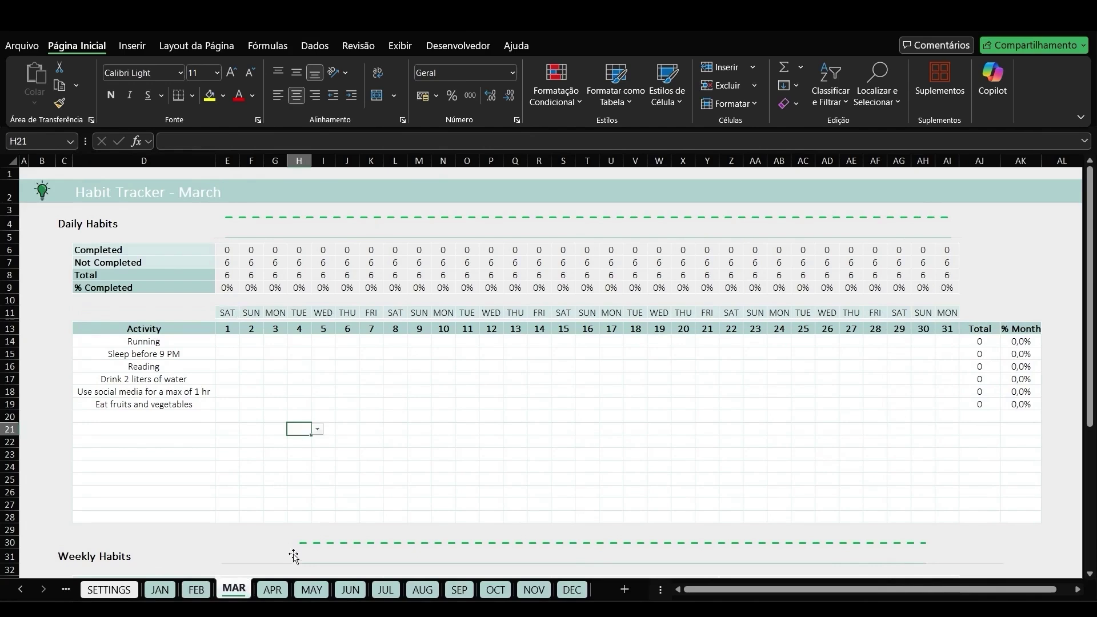
{"action": "left_click", "coordinate": [273, 589]}
{"action": "left_click", "coordinate": [349, 403]}
{"action": "left_click", "coordinate": [312, 589]}
{"action": "left_click", "coordinate": [423, 427]}
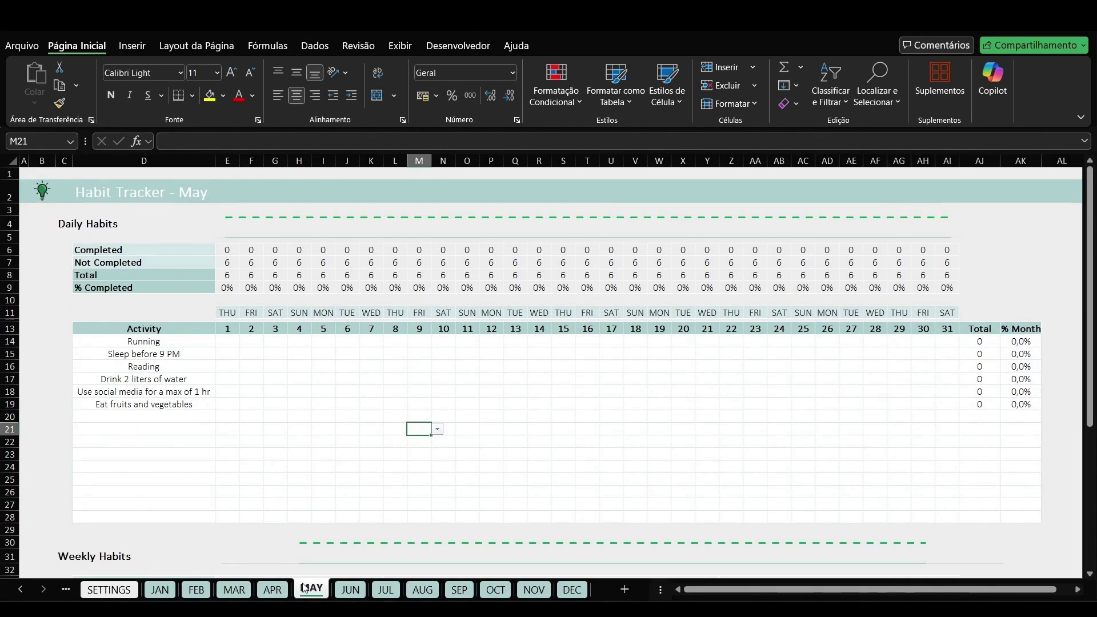
Set the Spreadsheet Year to 2026 on the SETTINGS sheet and check January's weekday headings.
{"action": "left_click", "coordinate": [109, 590]}
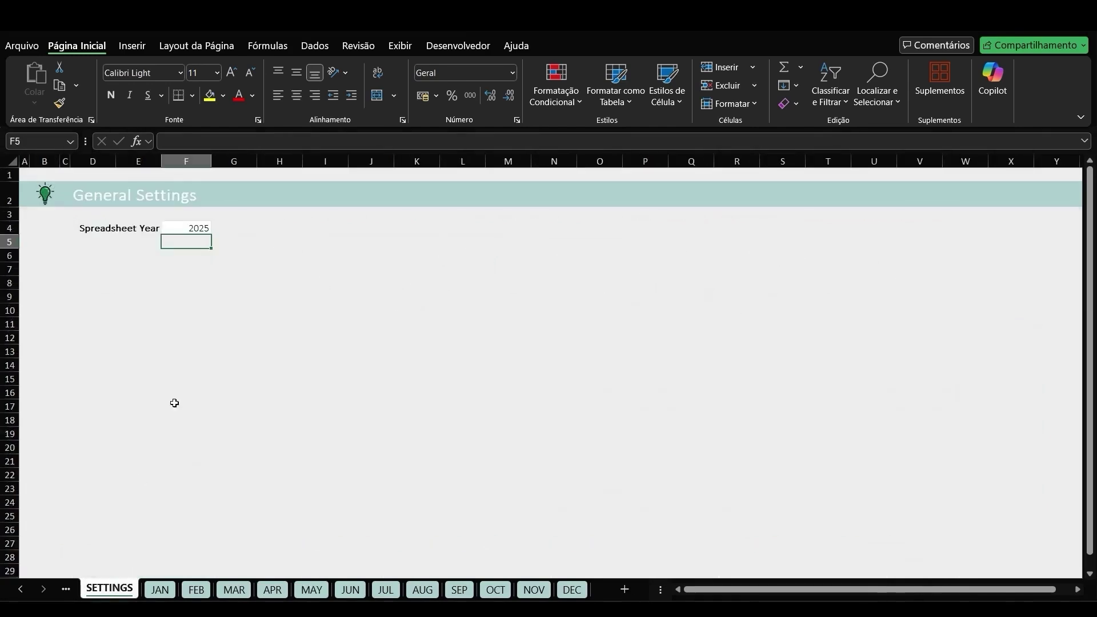
{"action": "key", "text": "Up"}
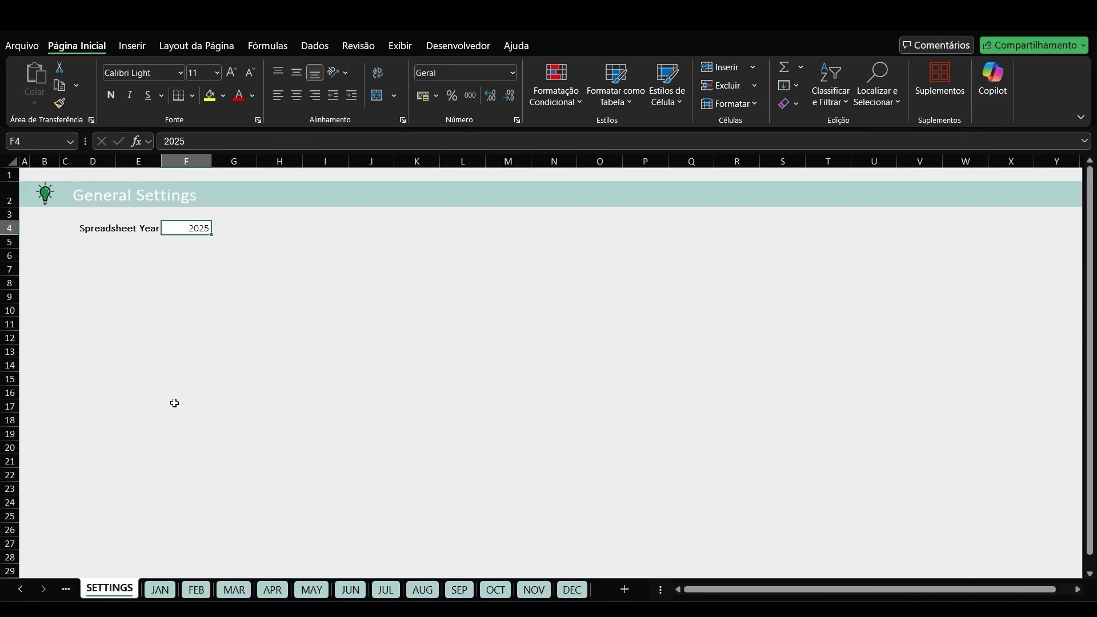
{"action": "type", "text": "2026"}
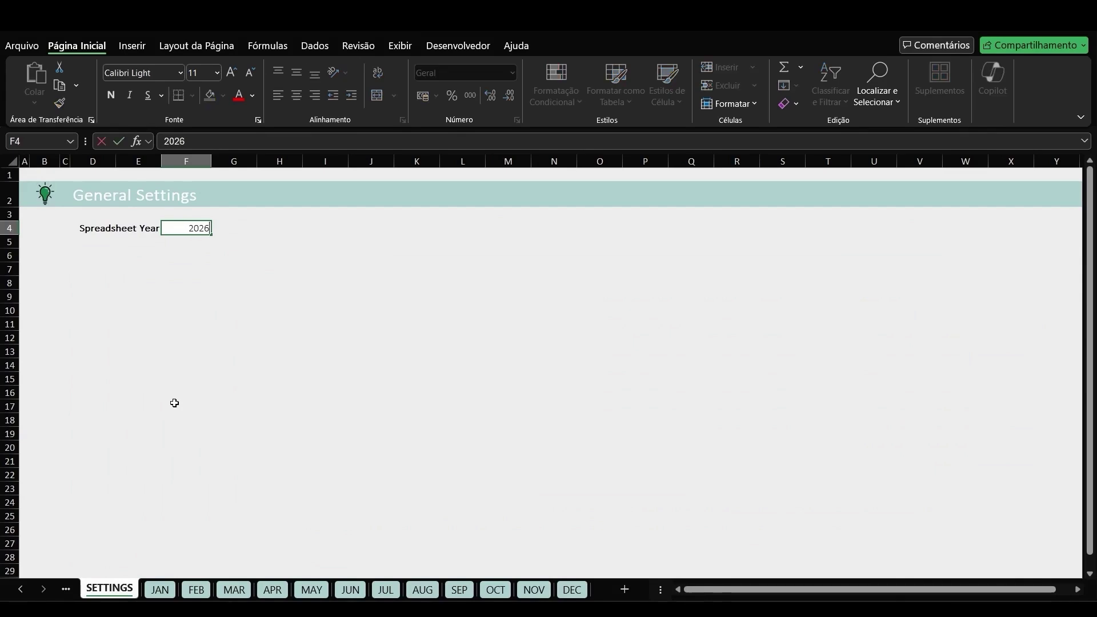
{"action": "key", "text": "Return"}
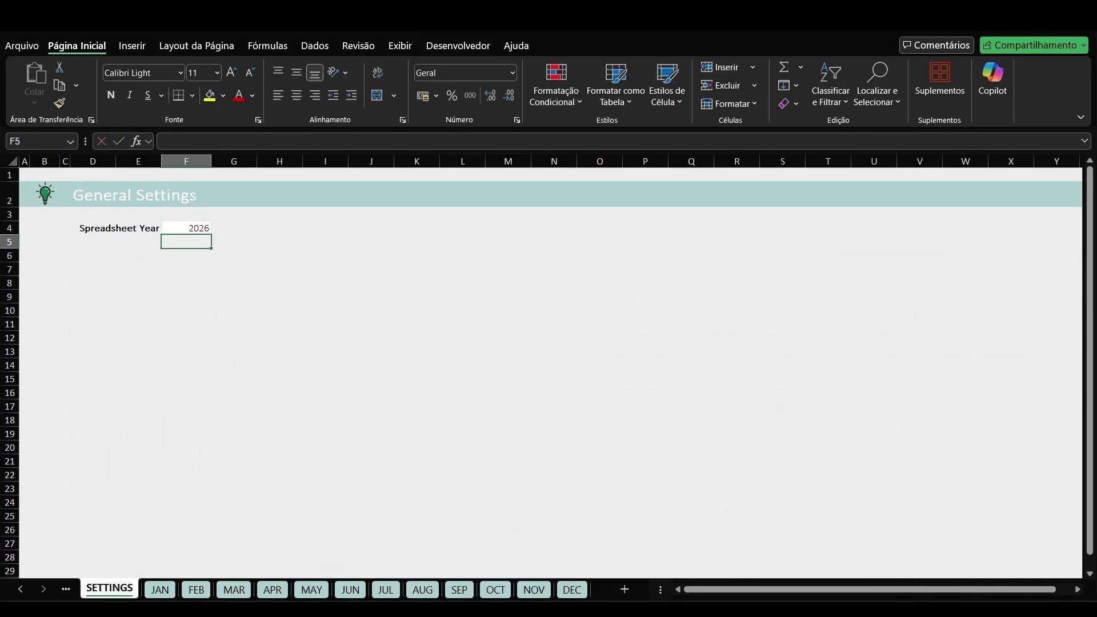
{"action": "left_click", "coordinate": [160, 589]}
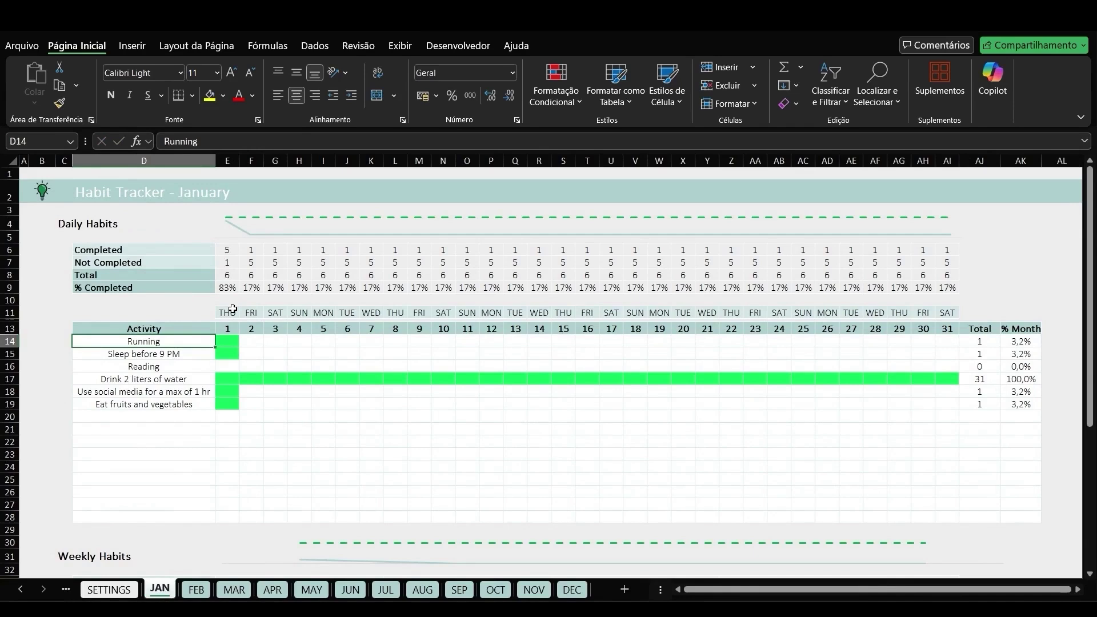
Clear January's daily habit marks for days 1 to 31 in rows 14 to 25, and undo the deletion.
{"action": "left_click_drag", "start_coordinate": [227, 342], "coordinate": [945, 486]}
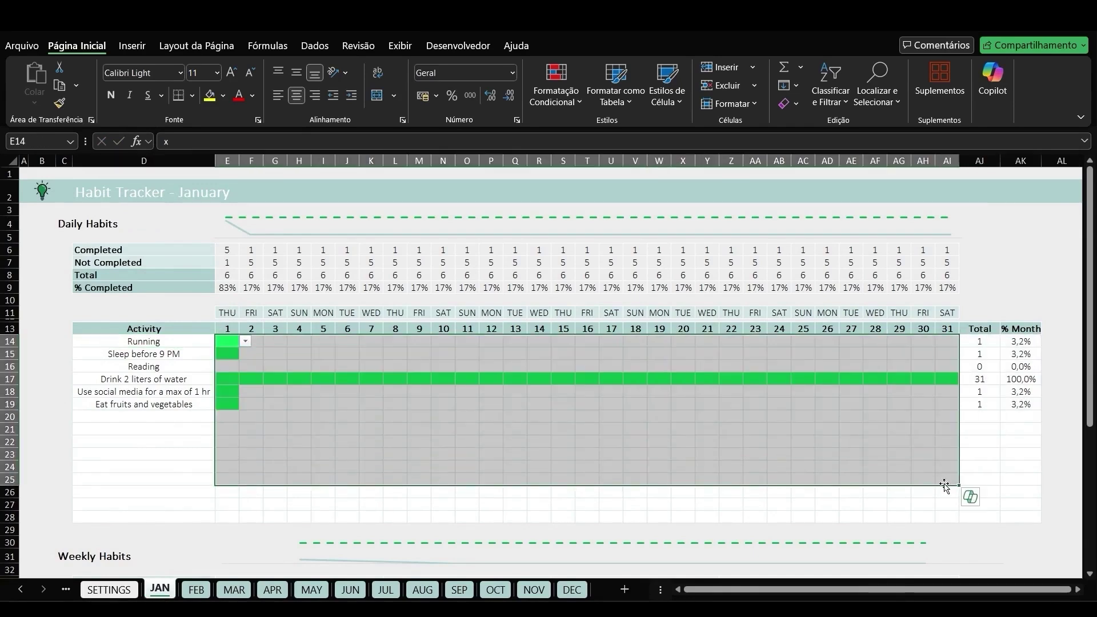
{"action": "key", "text": "Delete"}
{"action": "key", "text": "ctrl+z"}
Set the Spreadsheet Year back to 2025 on the SETTINGS sheet.
{"action": "left_click", "coordinate": [127, 592]}
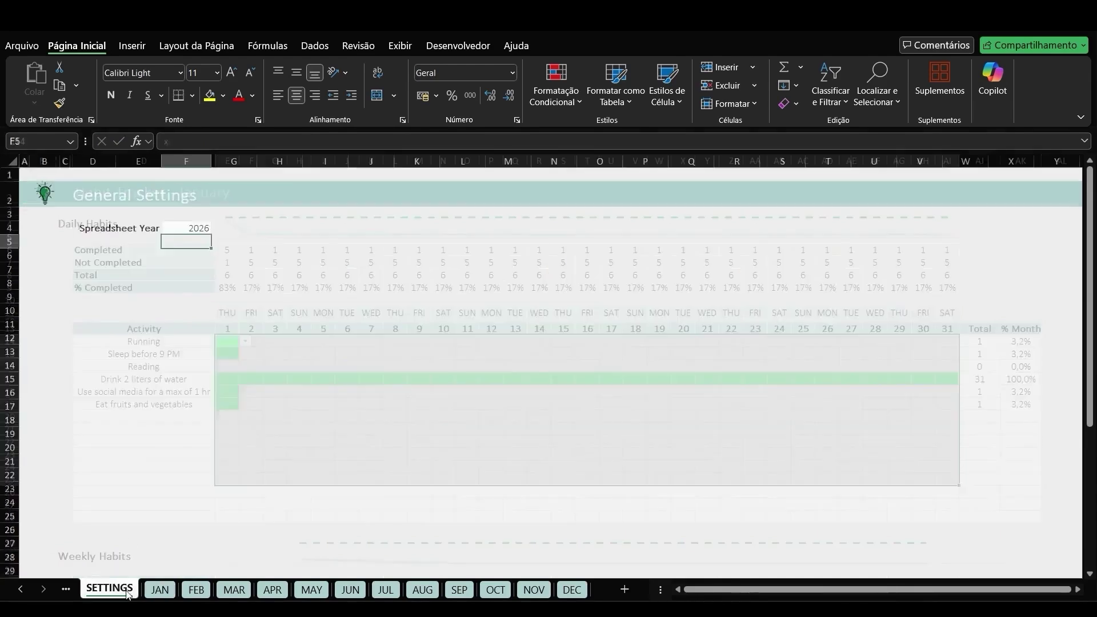
{"action": "key", "text": "Up"}
{"action": "type", "text": "2025"}
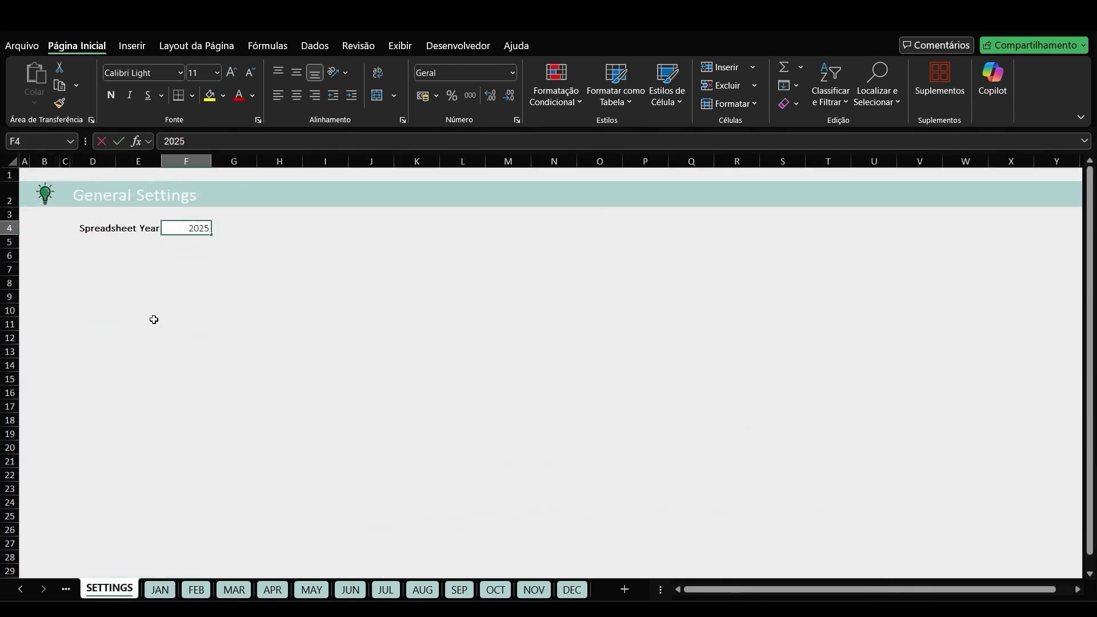
{"action": "key", "text": "Return"}
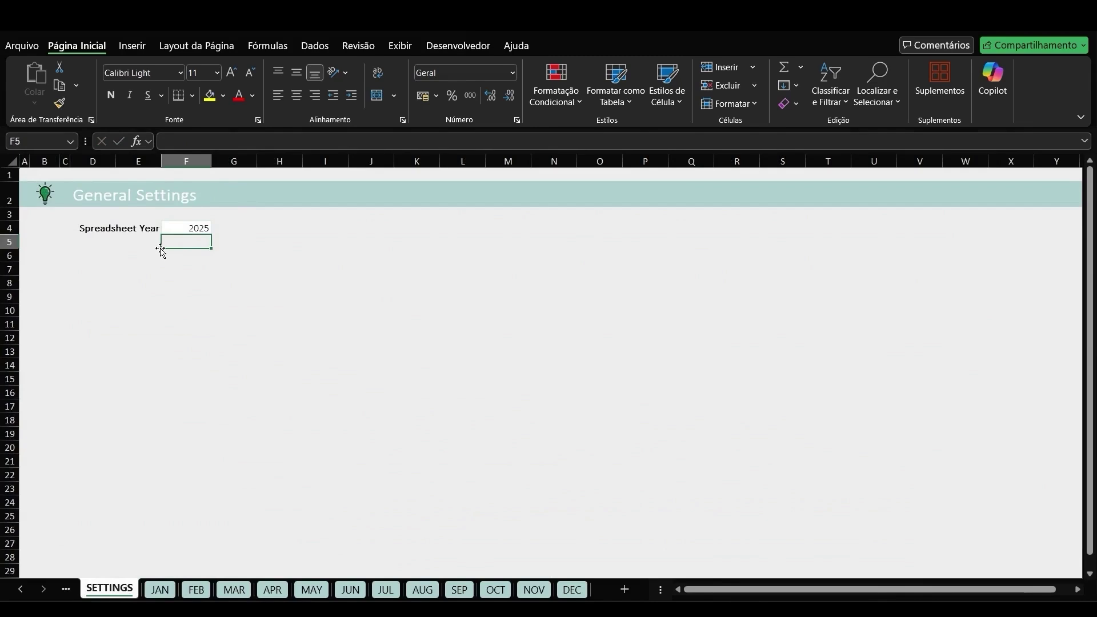
Examine the Activity lists of the daily and weekly habits tables on the JAN sheet.
{"action": "left_click", "coordinate": [162, 588]}
{"action": "left_click_drag", "start_coordinate": [168, 343], "coordinate": [181, 515]}
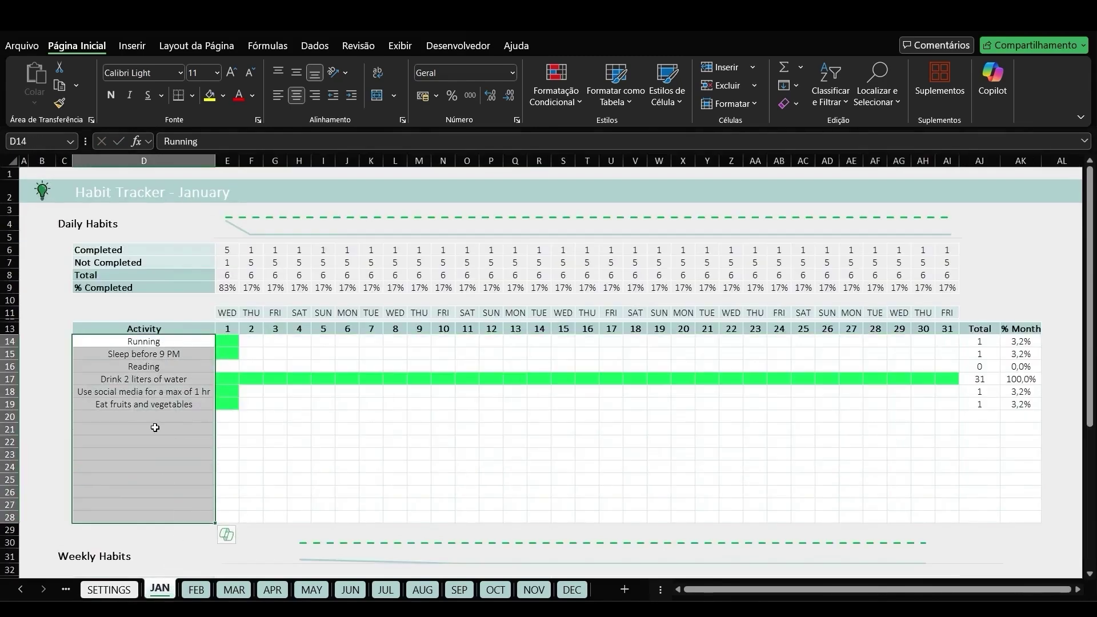
{"action": "scroll", "coordinate": [154, 427], "scroll_direction": "down", "scroll_amount": 7}
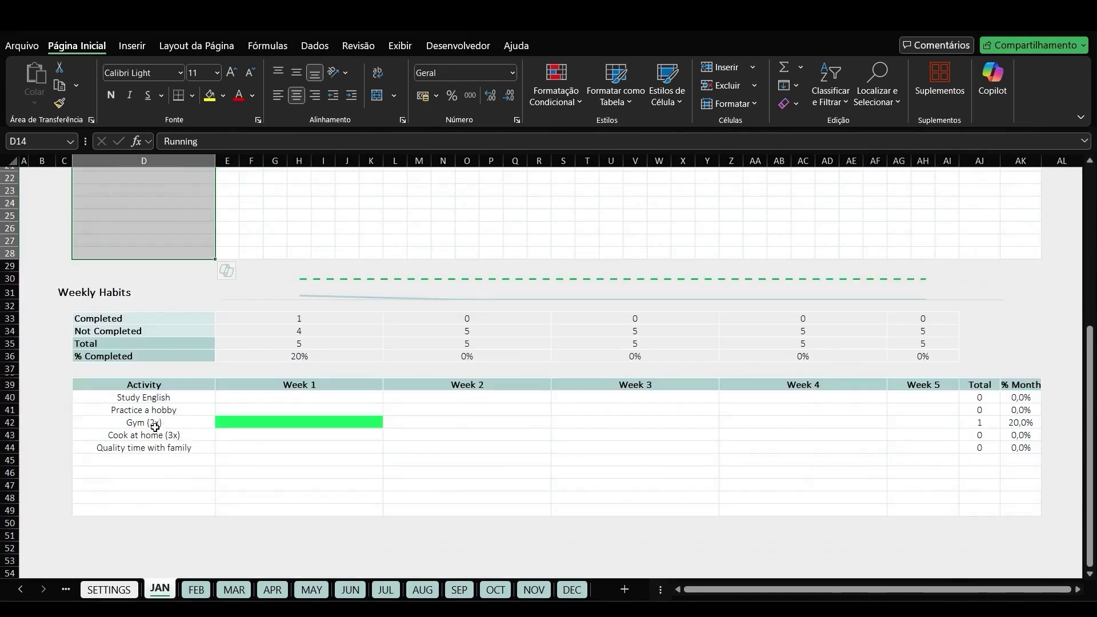
{"action": "left_click_drag", "start_coordinate": [143, 397], "coordinate": [173, 507]}
{"action": "scroll", "coordinate": [156, 431], "scroll_direction": "up", "scroll_amount": 7}
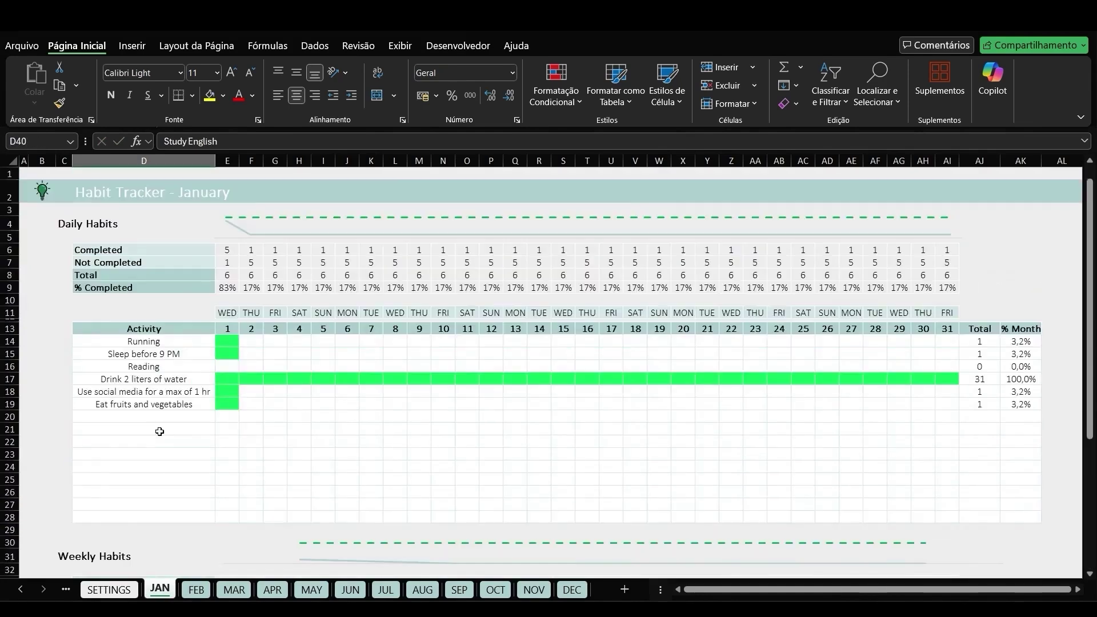
Try to clear the Eat fruits and vegetables activity on the FEB sheet, cancel the edit, and return to JAN.
{"action": "left_click", "coordinate": [196, 589]}
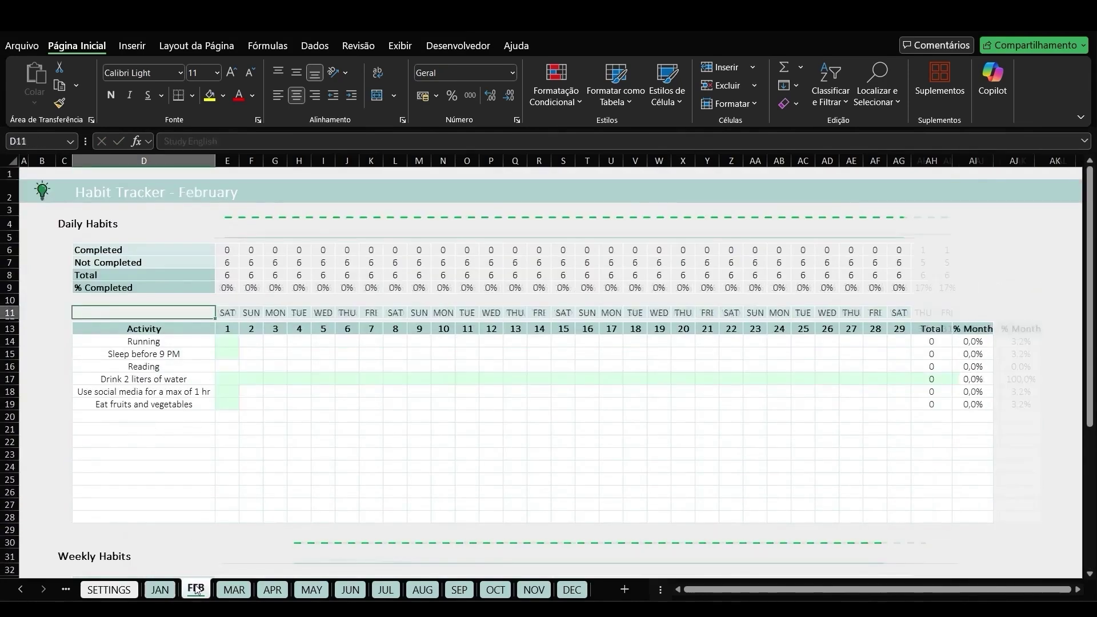
{"action": "left_click", "coordinate": [165, 404]}
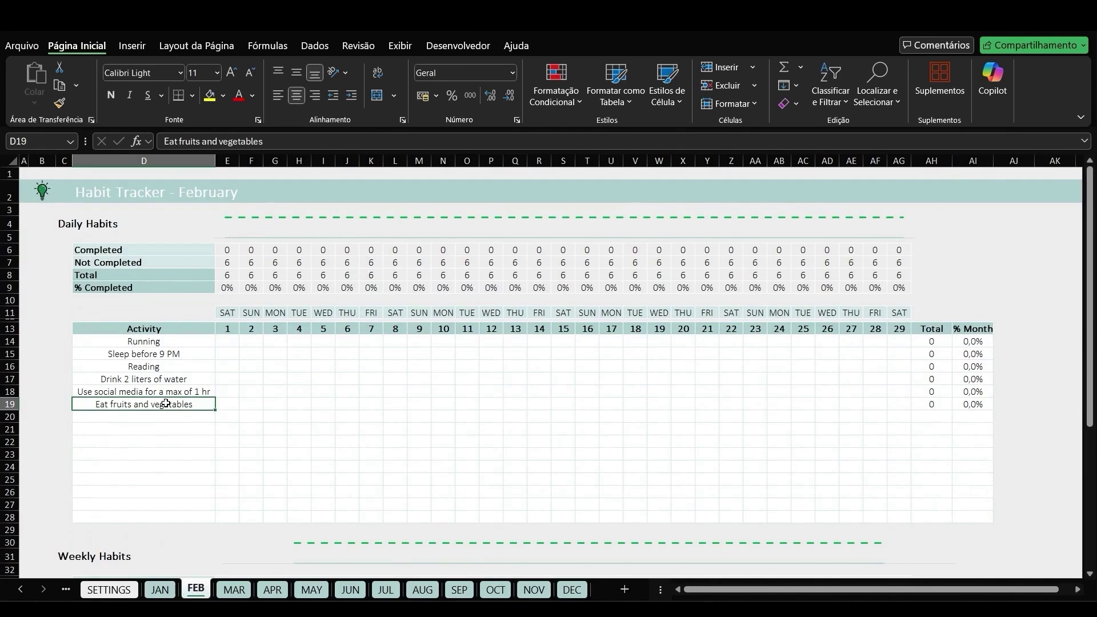
{"action": "key", "text": "BackSpace"}
{"action": "key", "text": "Escape"}
{"action": "left_click", "coordinate": [163, 591]}
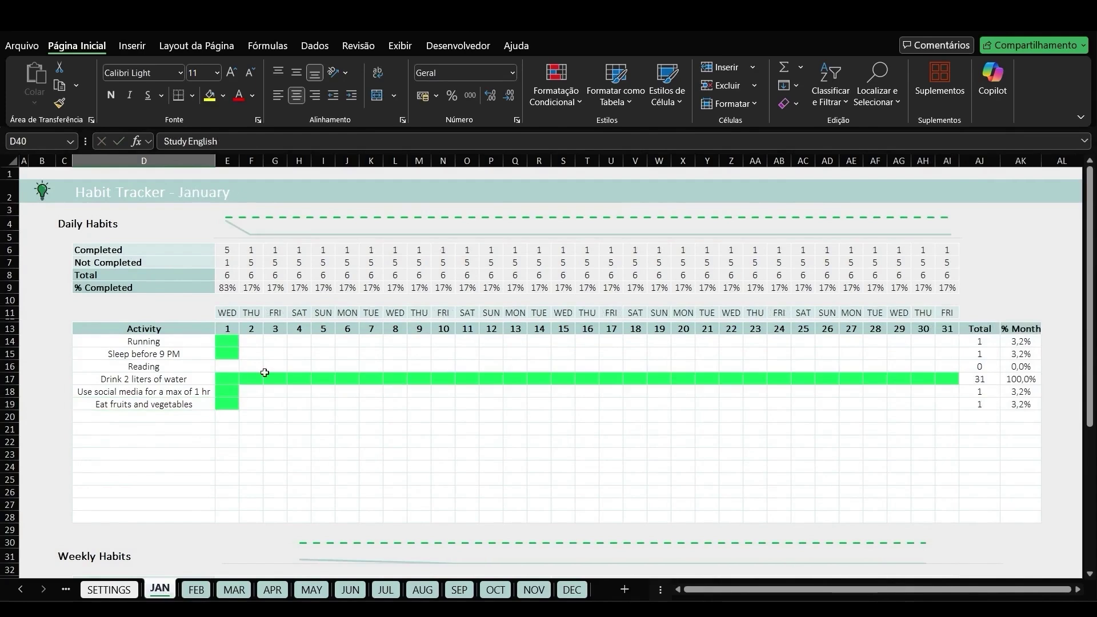
Mark Running with x for January 2 in the daily habits table and look over the weekly habits section.
{"action": "left_click", "coordinate": [256, 341]}
{"action": "left_click", "coordinate": [269, 341]}
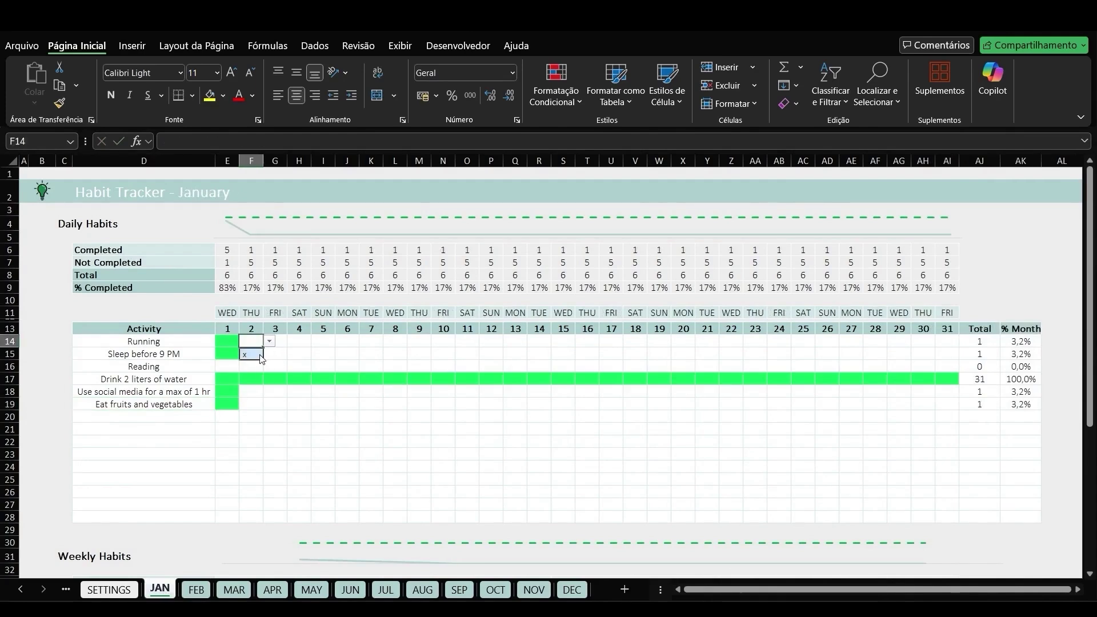
{"action": "left_click", "coordinate": [259, 355]}
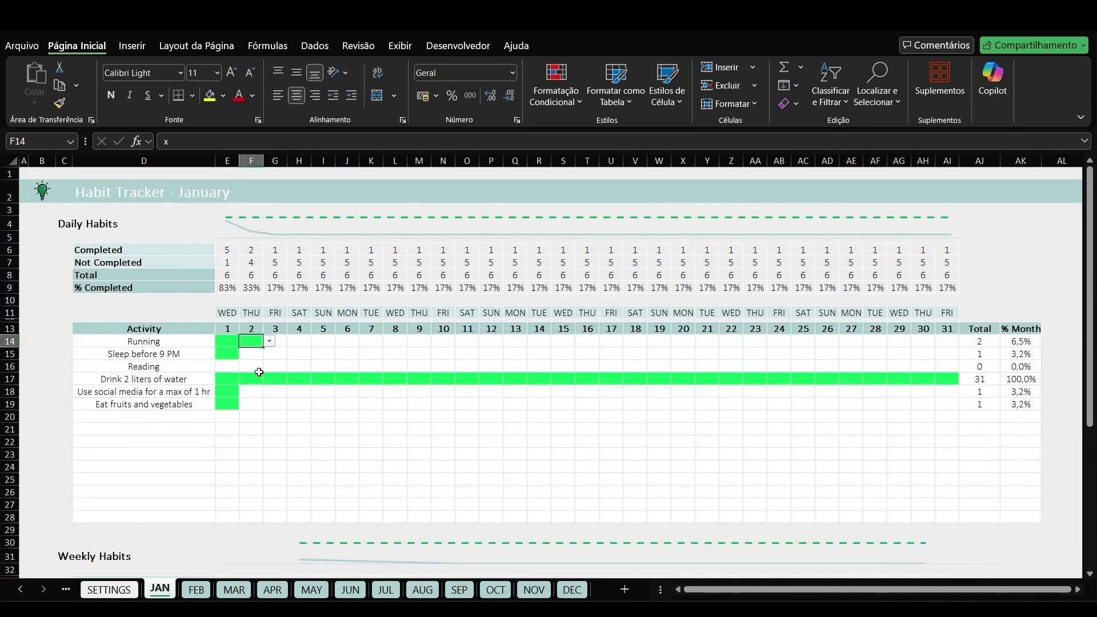
{"action": "scroll", "coordinate": [346, 320], "scroll_direction": "down", "scroll_amount": 6}
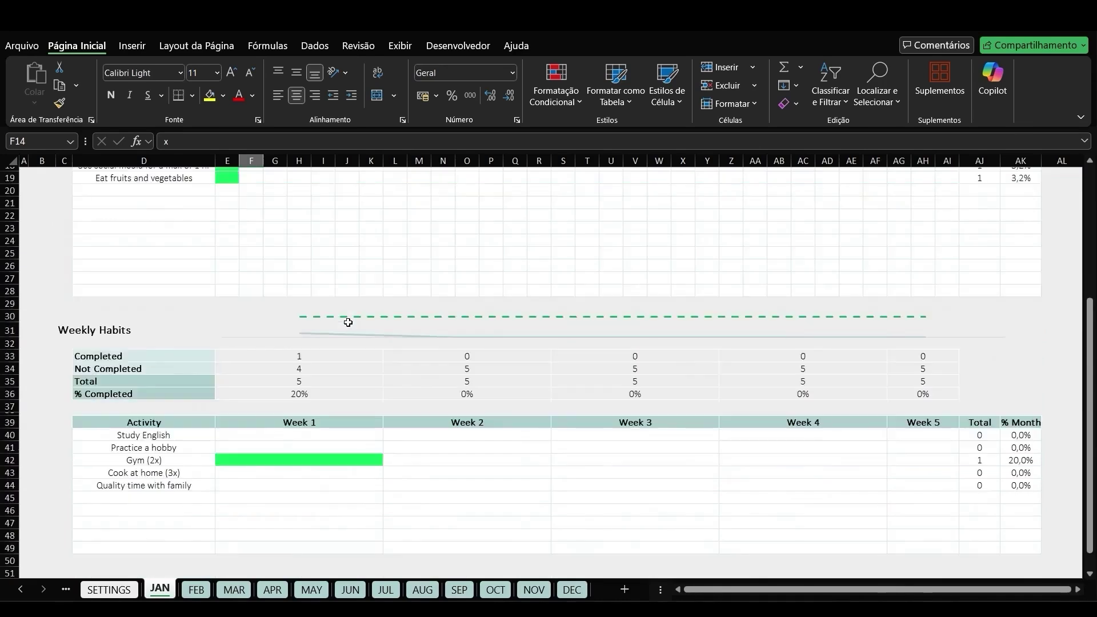
{"action": "scroll", "coordinate": [348, 323], "scroll_direction": "up", "scroll_amount": 6}
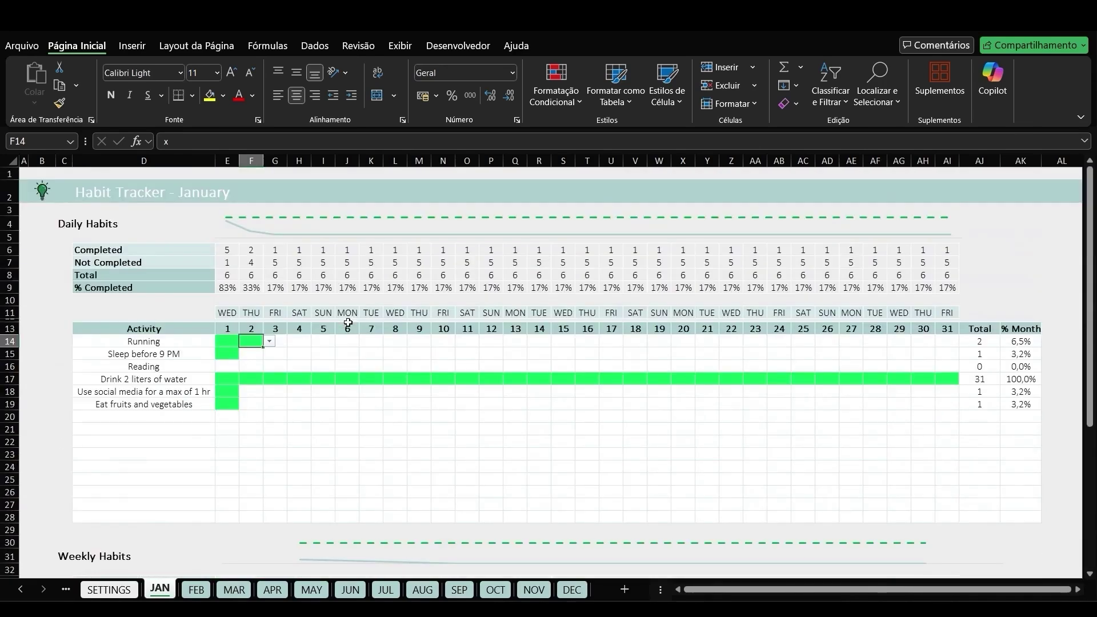